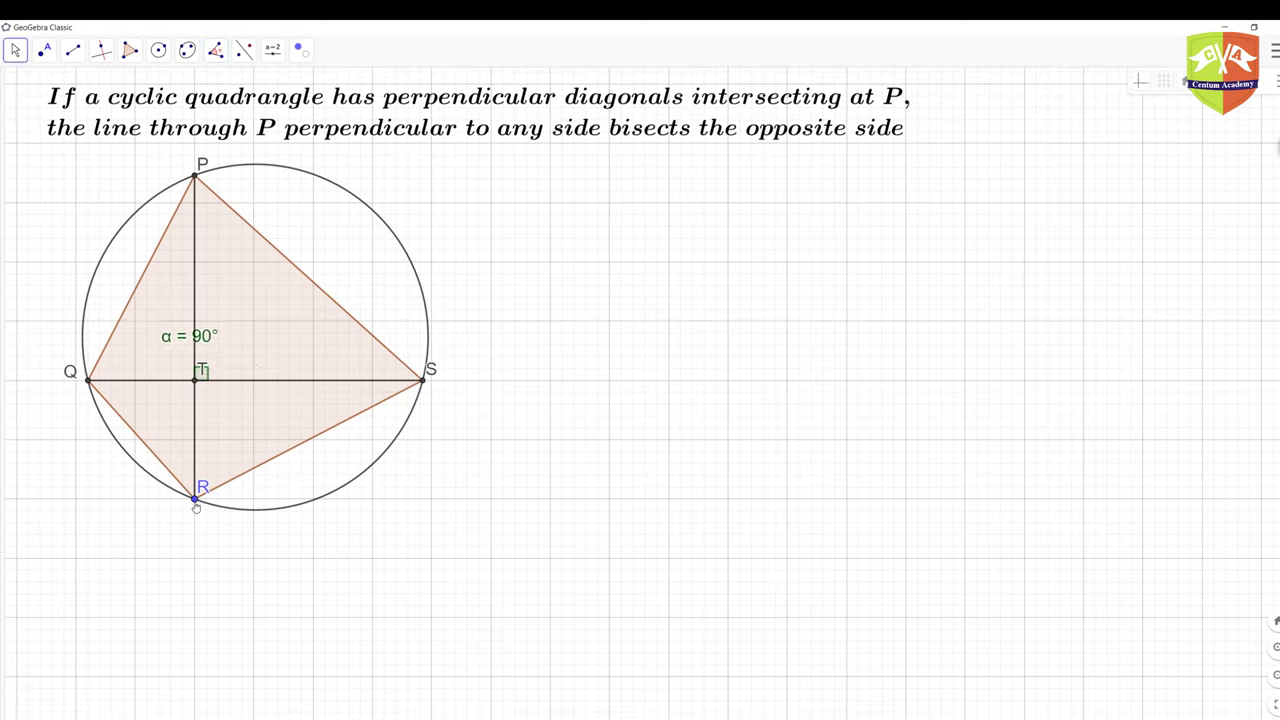
Step: Test-drag vertex R, then delete the 90° angle mark α at T
mouse_move(196, 507)
mouse_down()
mouse_move(239, 527)
mouse_move(197, 506)
mouse_move(195, 558)
mouse_move(197, 450)
mouse_move(194, 505)
mouse_up()
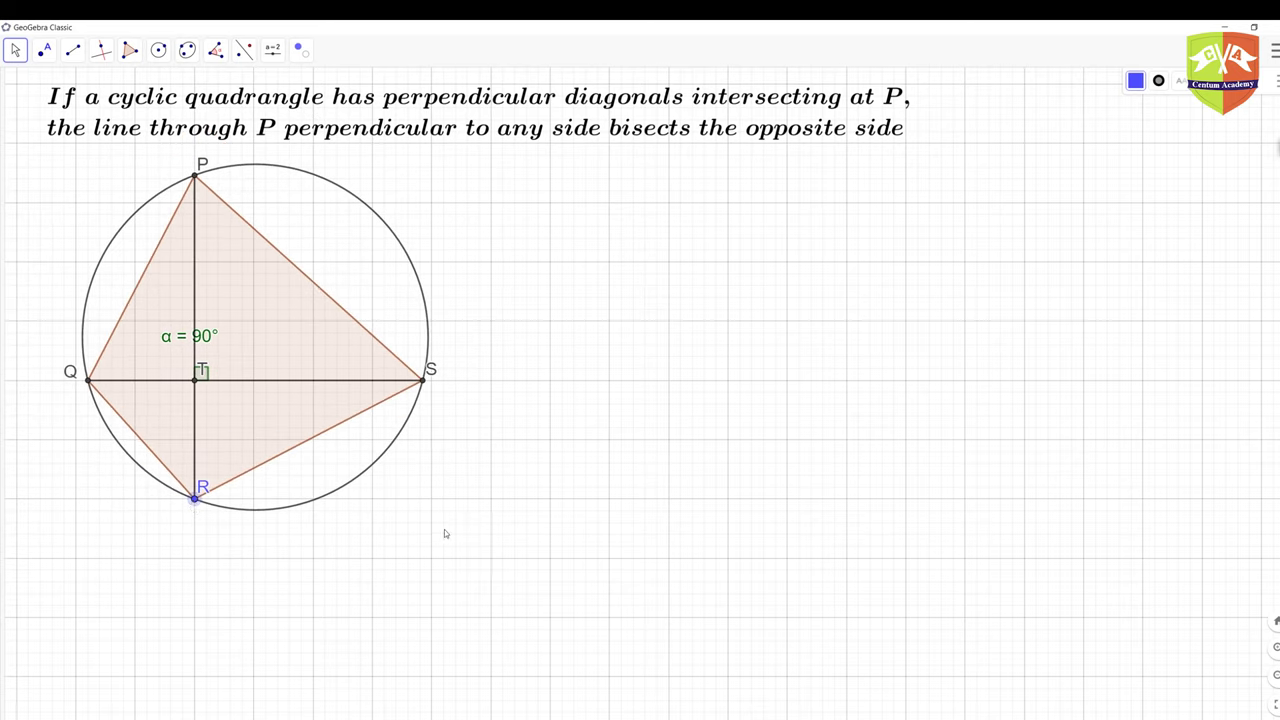
right_click(179, 341)
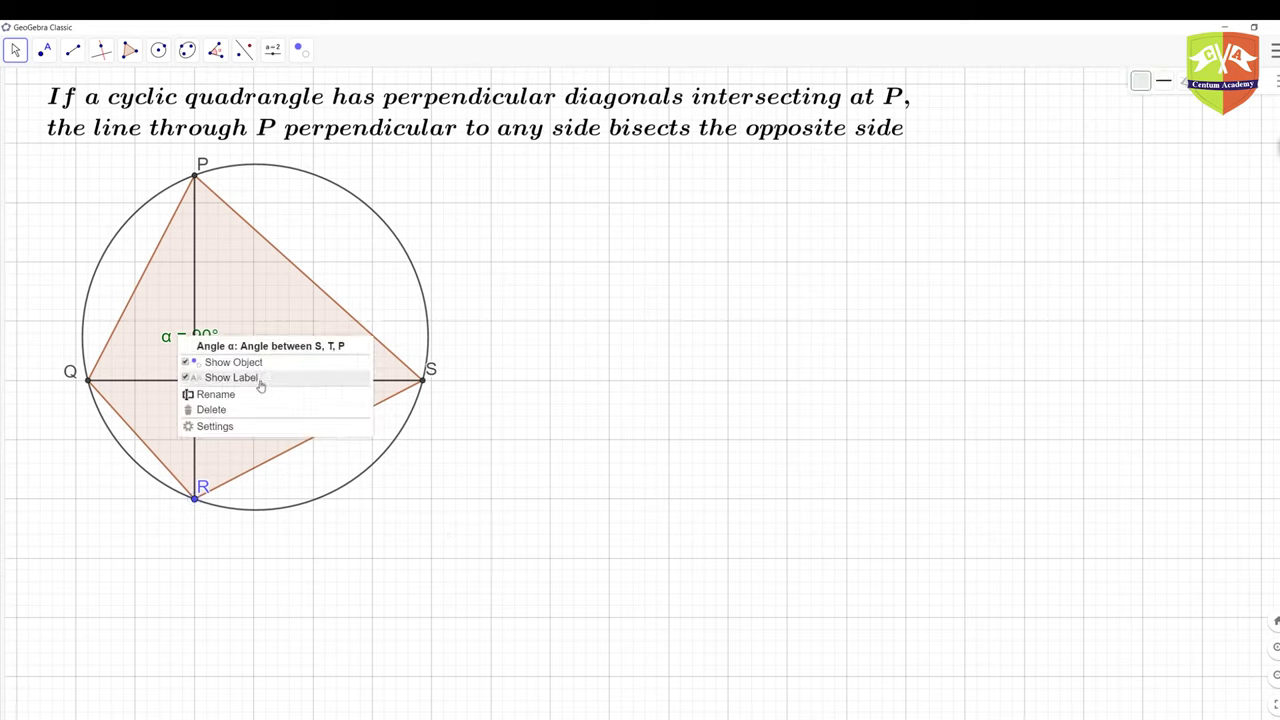
click(230, 411)
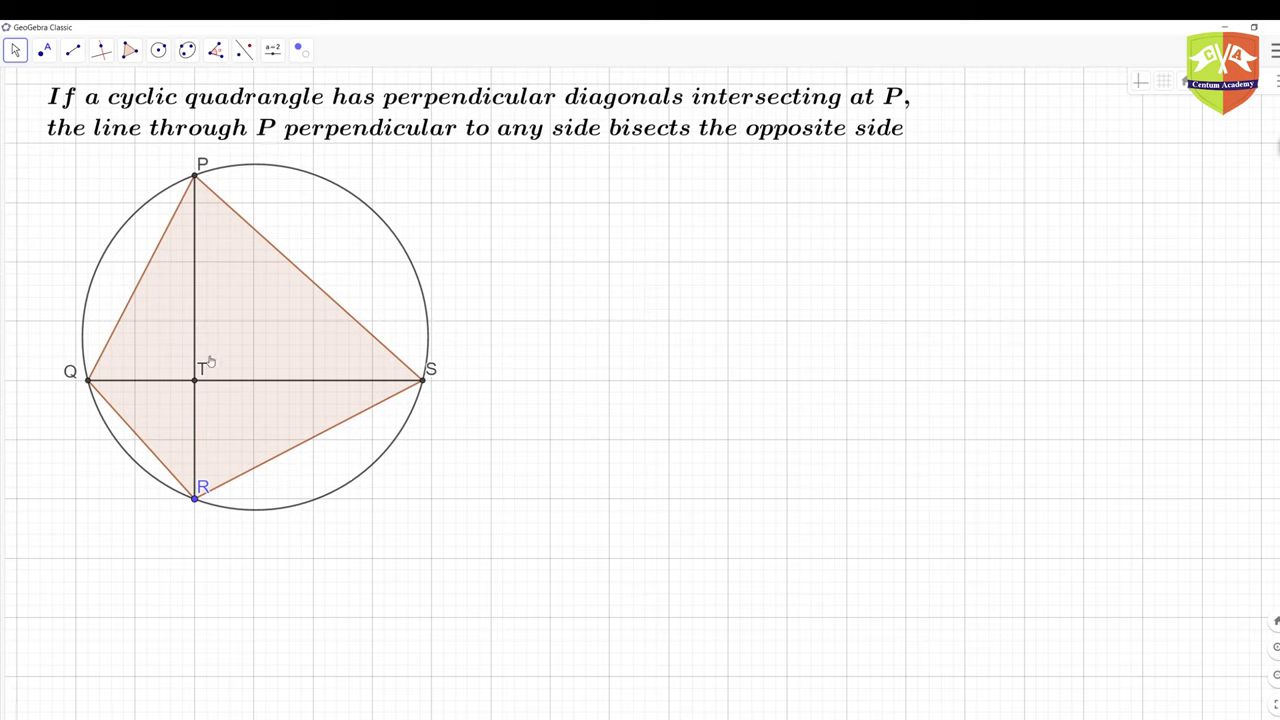
Step: Rename point P to T, which turns the old T into T1
right_click(196, 176)
click(230, 261)
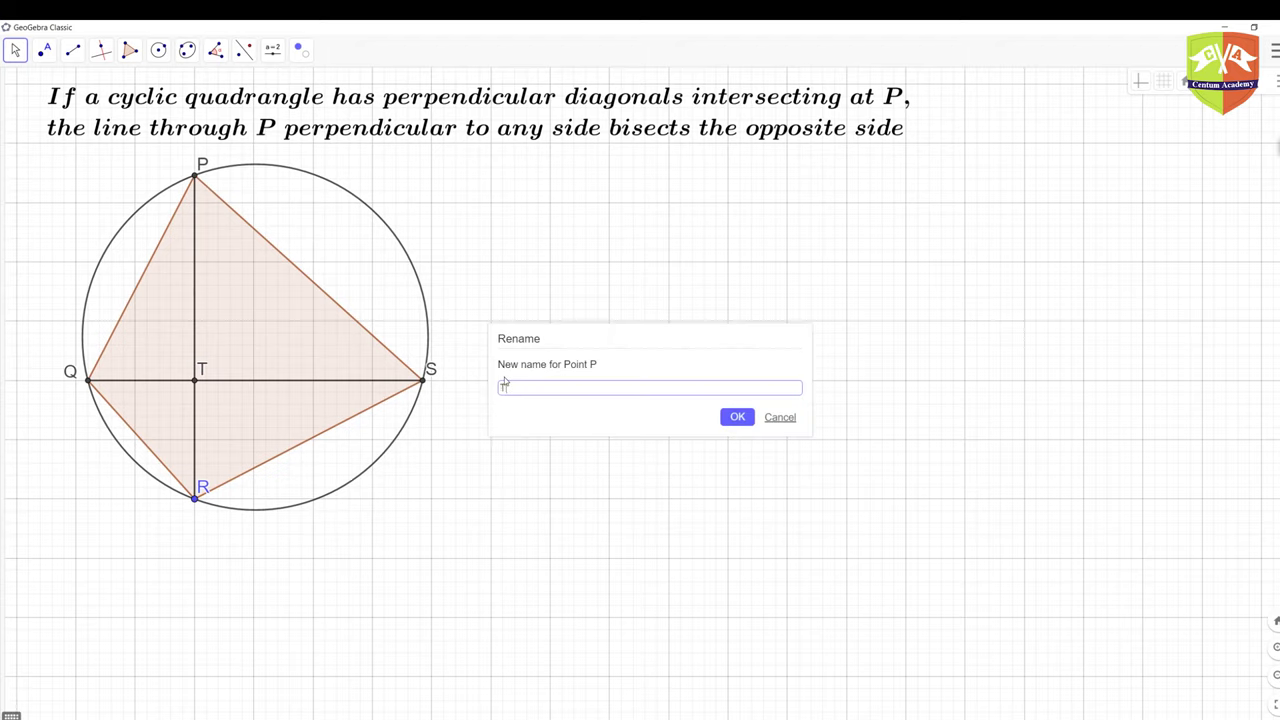
text(T)
click(737, 417)
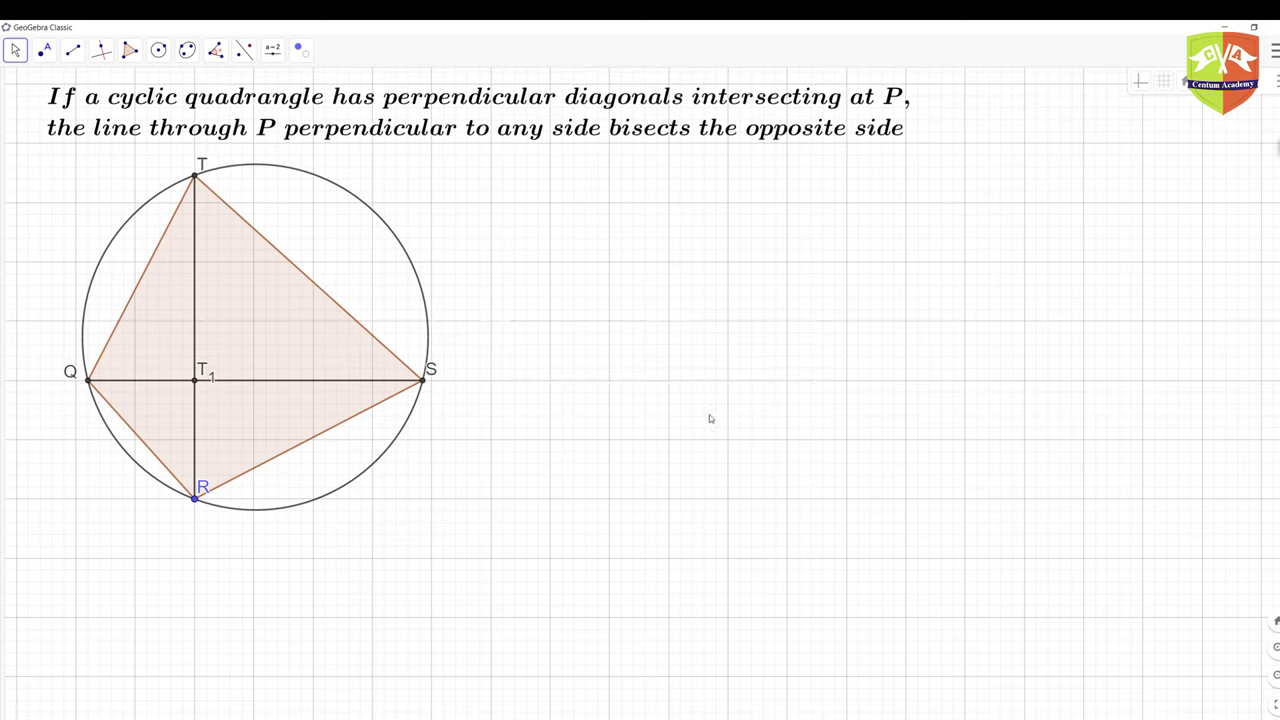
Step: Rename the diagonals' intersection T1 to P
right_click(211, 372)
click(266, 463)
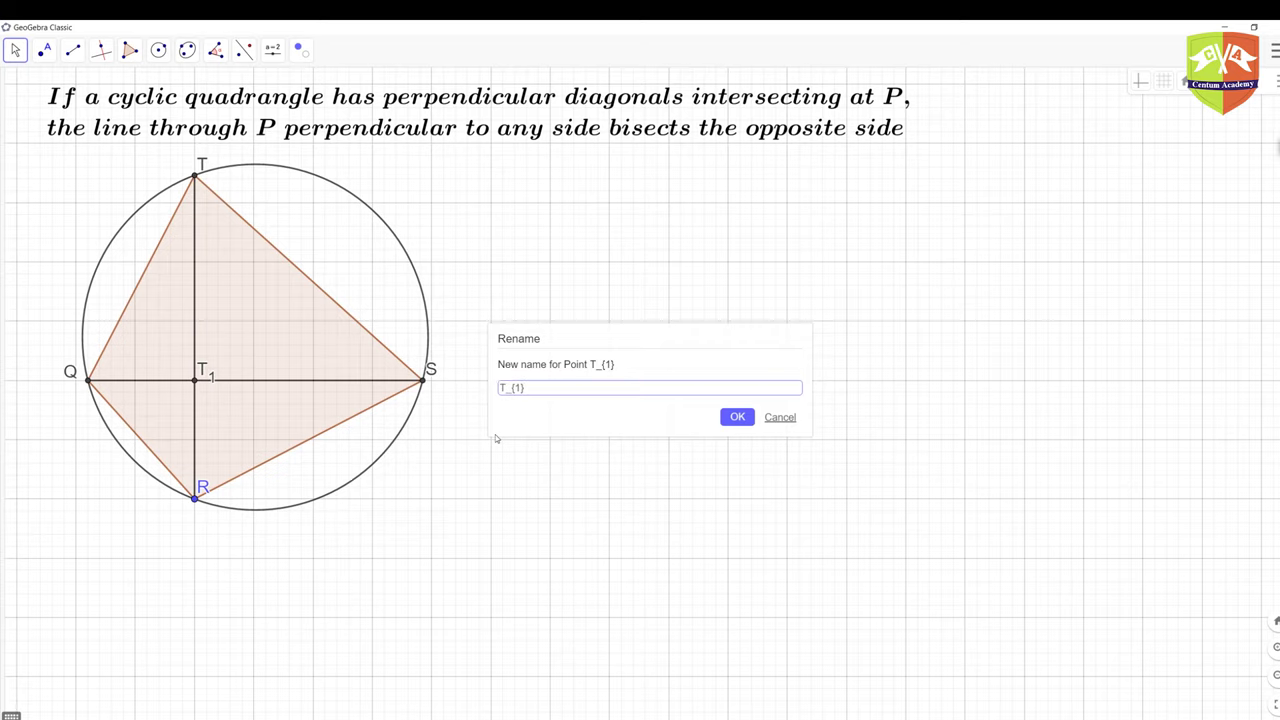
key(BackSpace)
key(BackSpace)
key(BackSpace)
key(BackSpace)
key(BackSpace)
text(P)
click(743, 422)
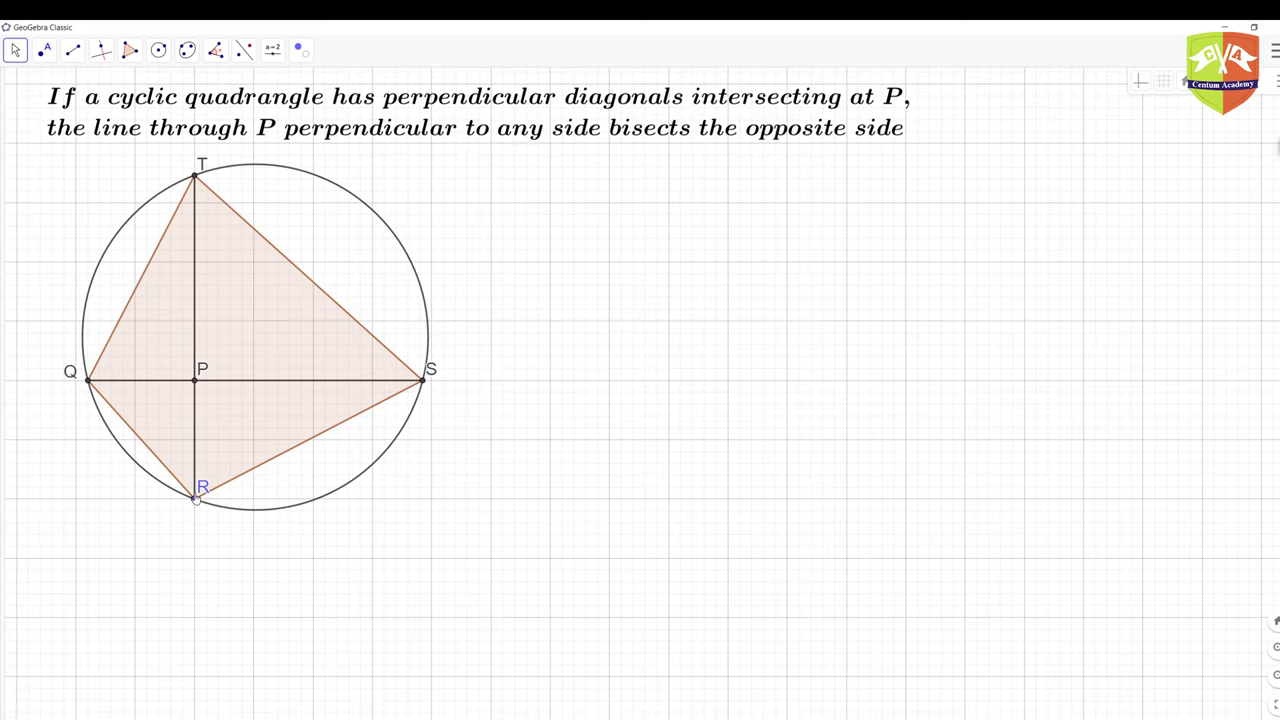
Step: Construct the line through P perpendicular to side RS
click(104, 56)
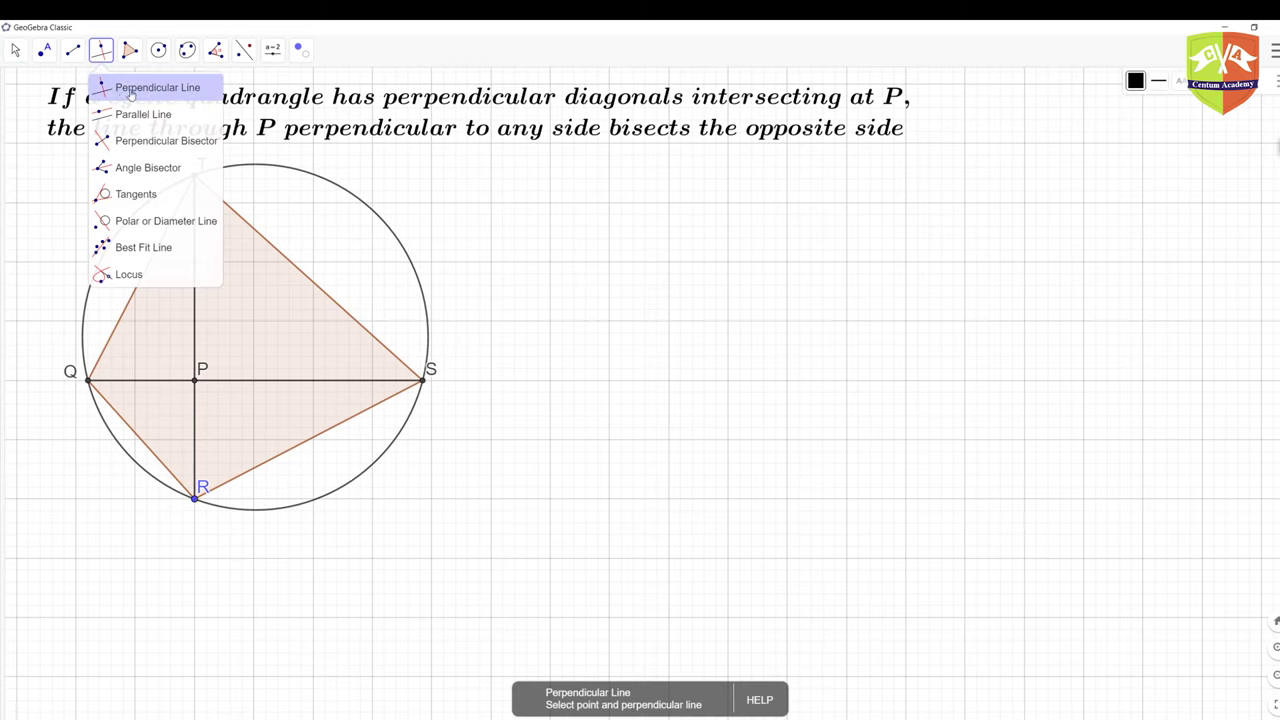
click(130, 92)
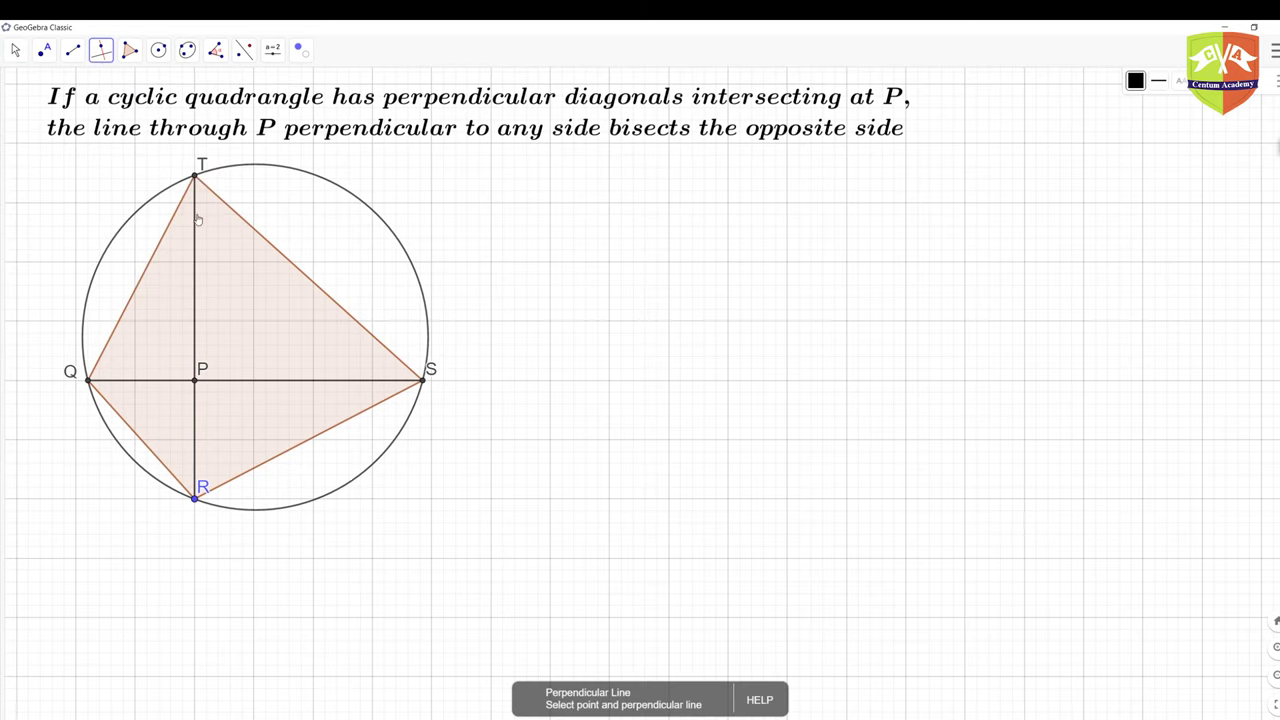
click(196, 387)
click(252, 468)
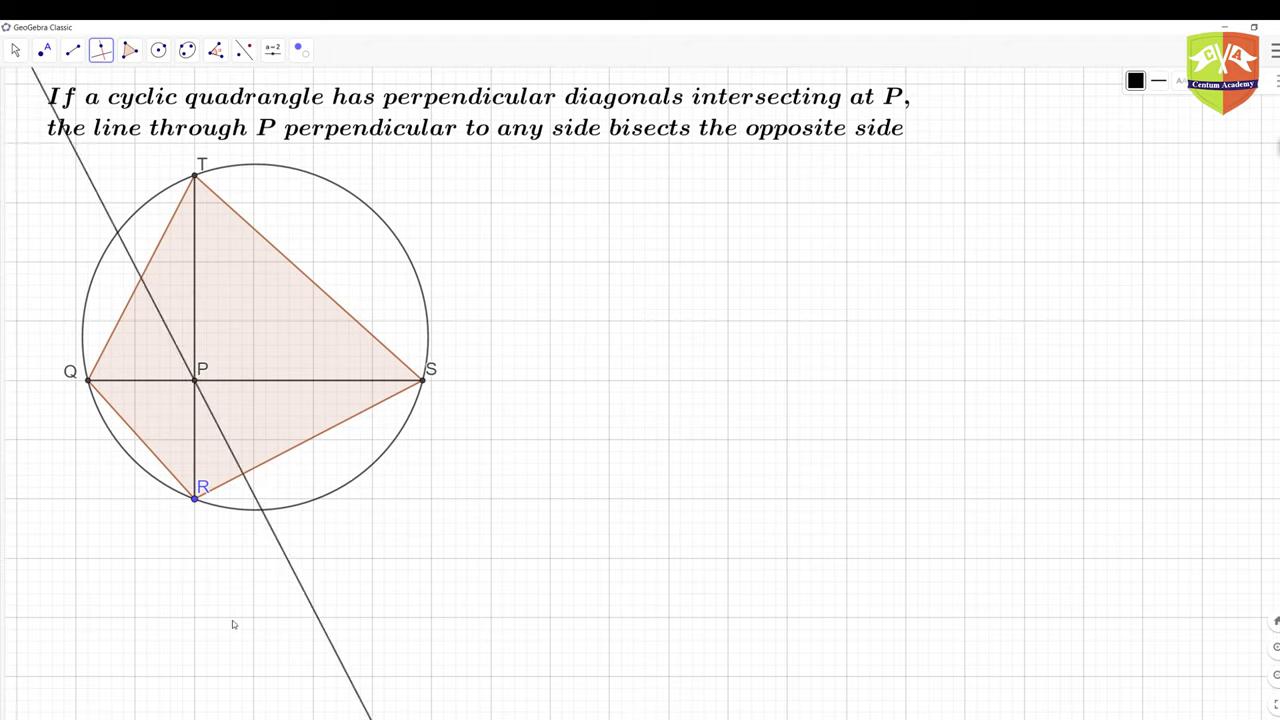
Step: Place a point where the perpendicular crosses QT and rename it from D to U
click(42, 50)
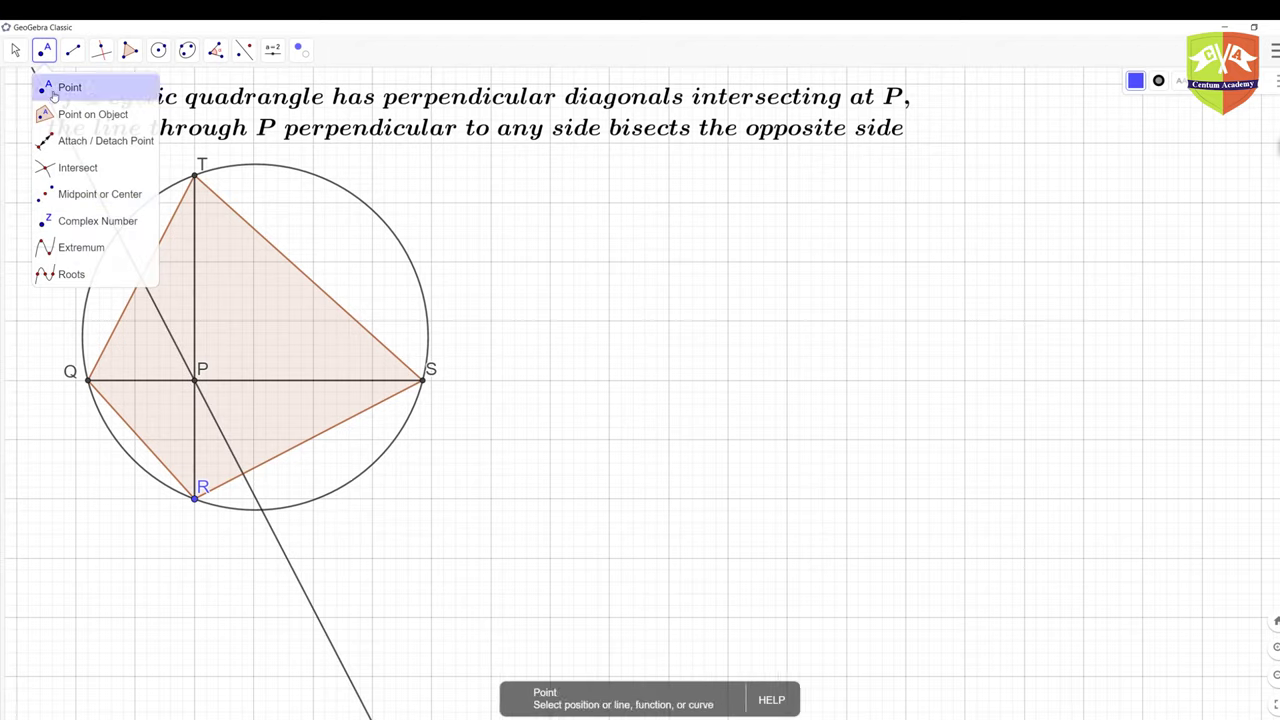
click(55, 87)
click(142, 279)
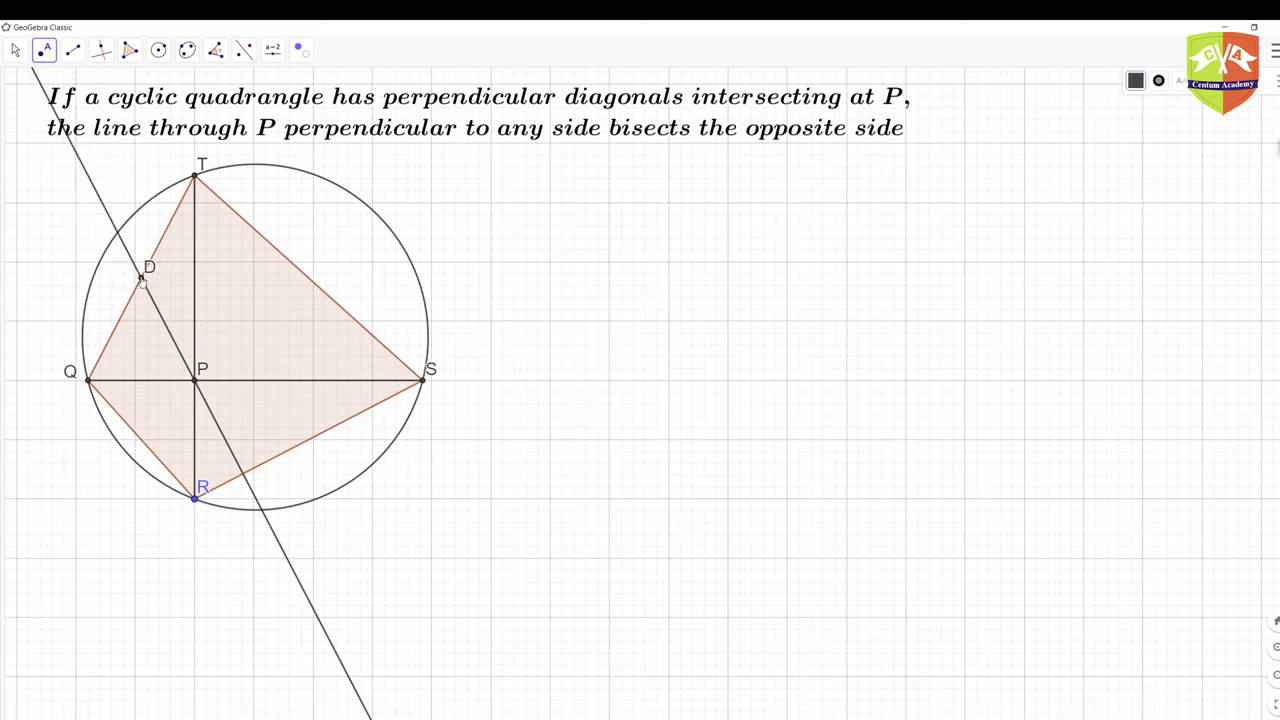
right_click(142, 281)
click(178, 363)
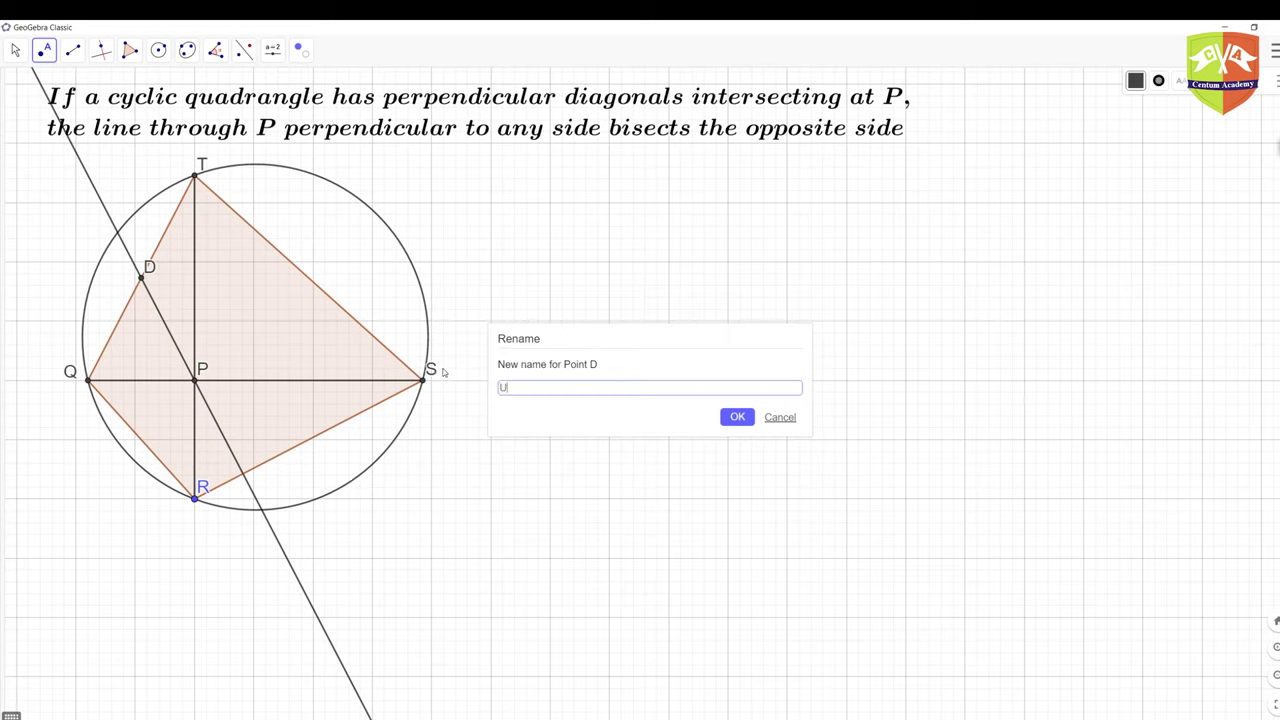
click(738, 417)
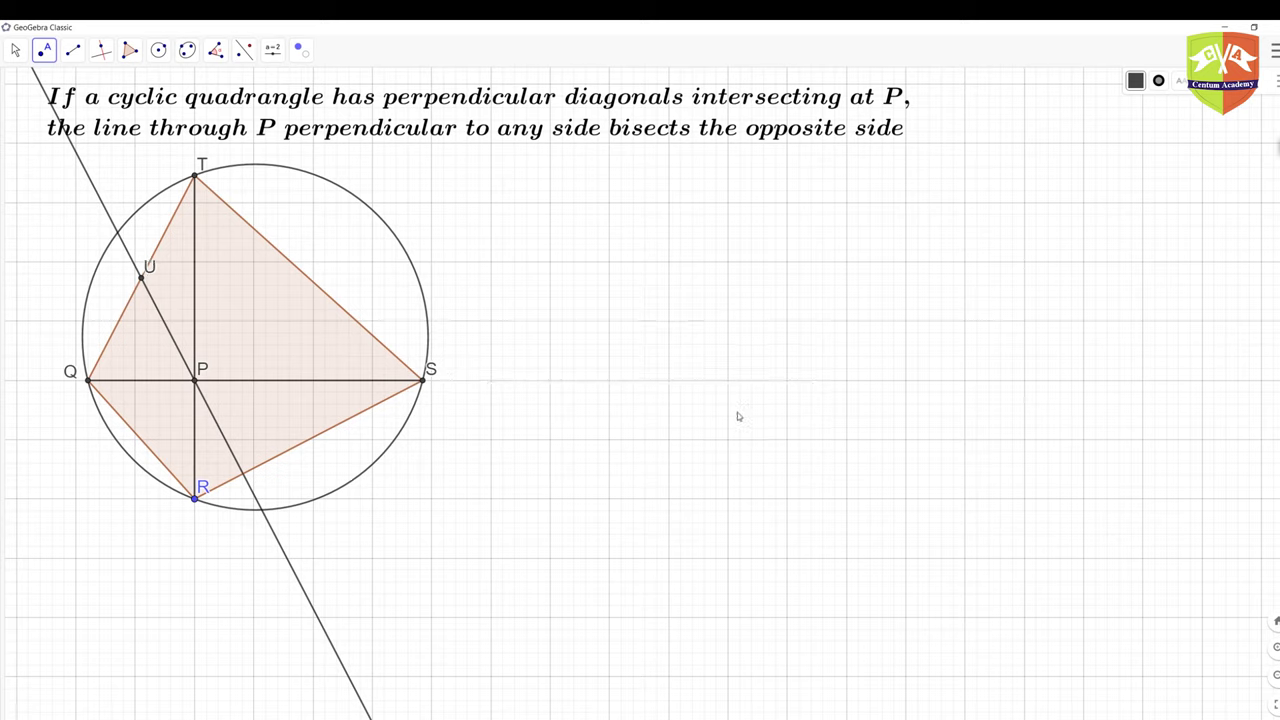
Step: Move label U off the line and measure lengths TU and UQ, both 3.9
click(19, 53)
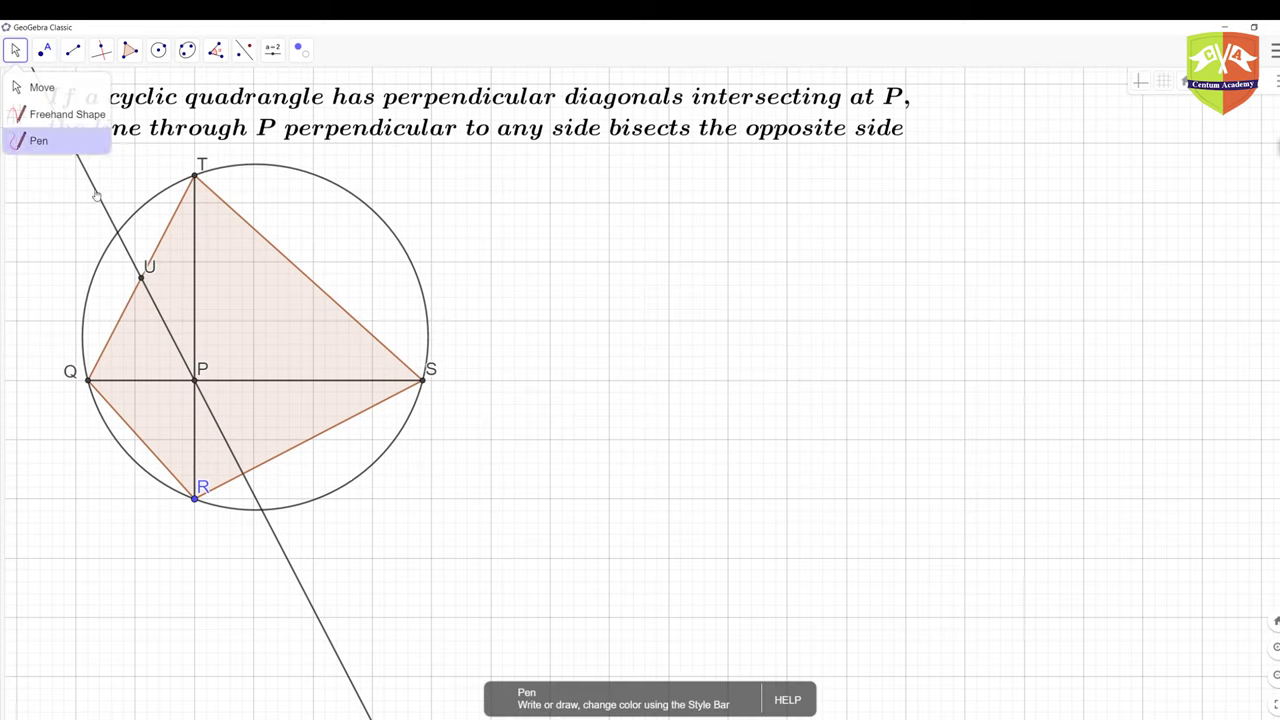
drag(134, 273, 125, 277)
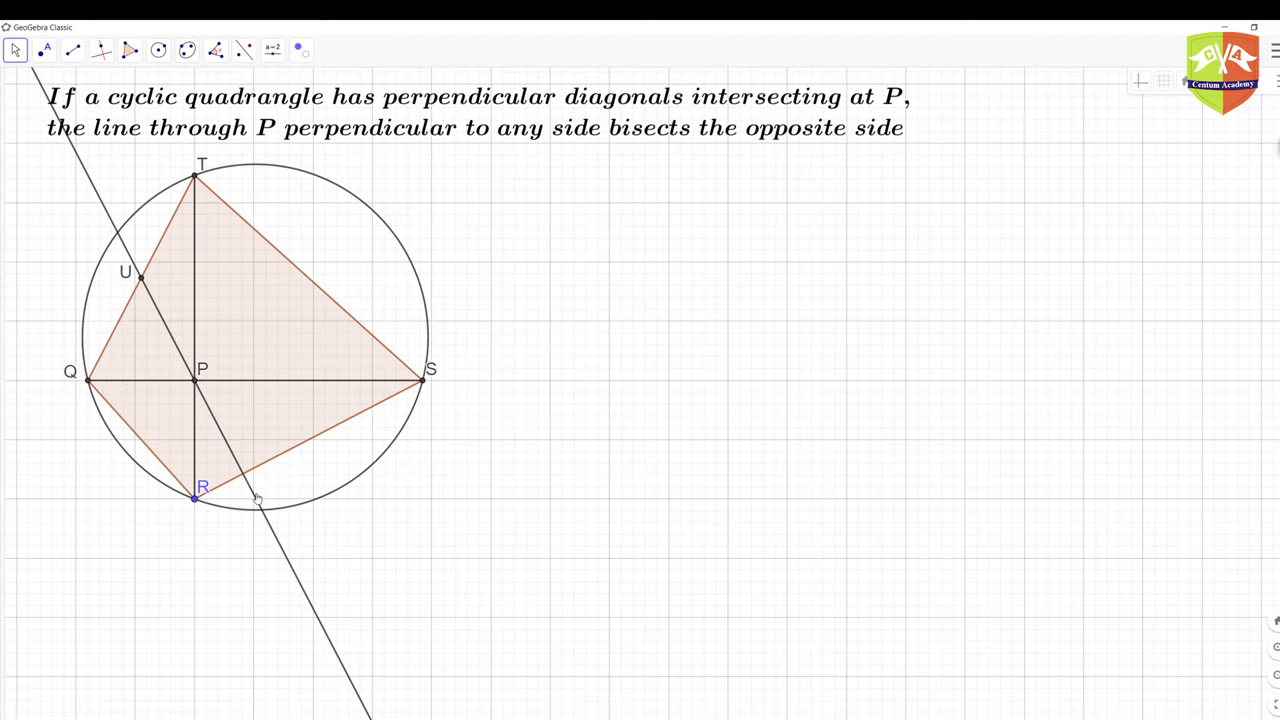
click(225, 61)
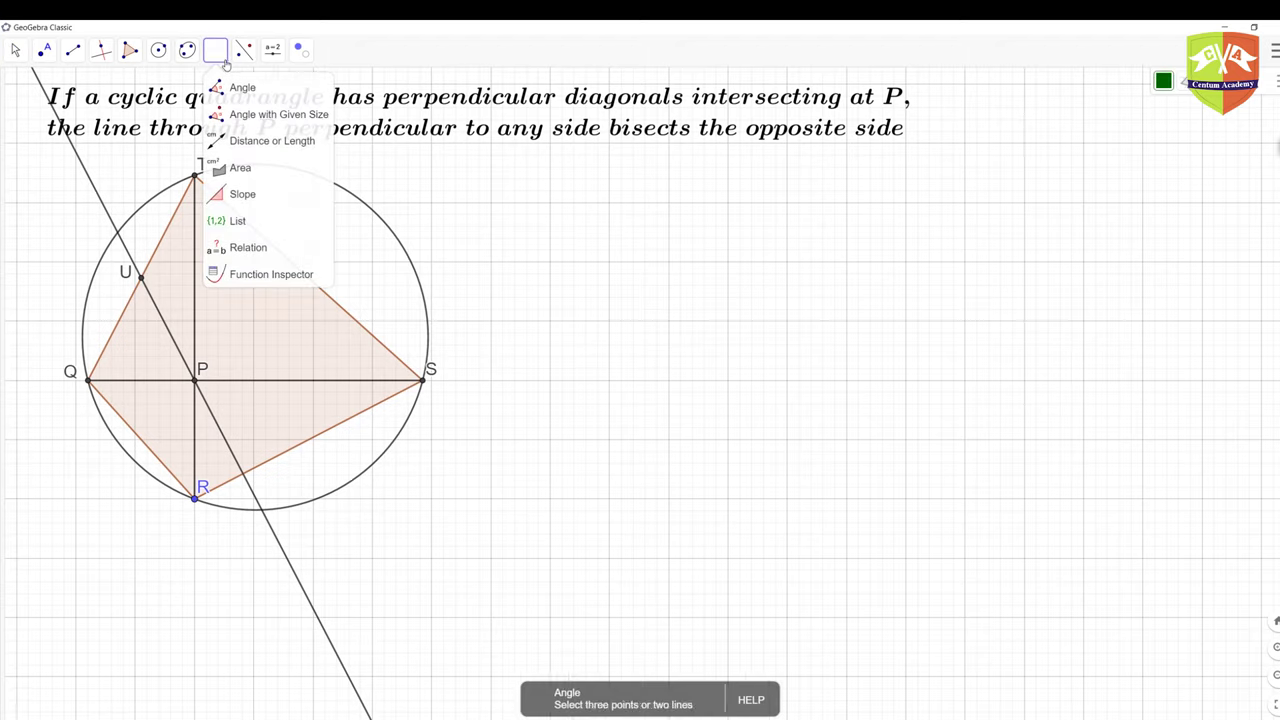
click(250, 141)
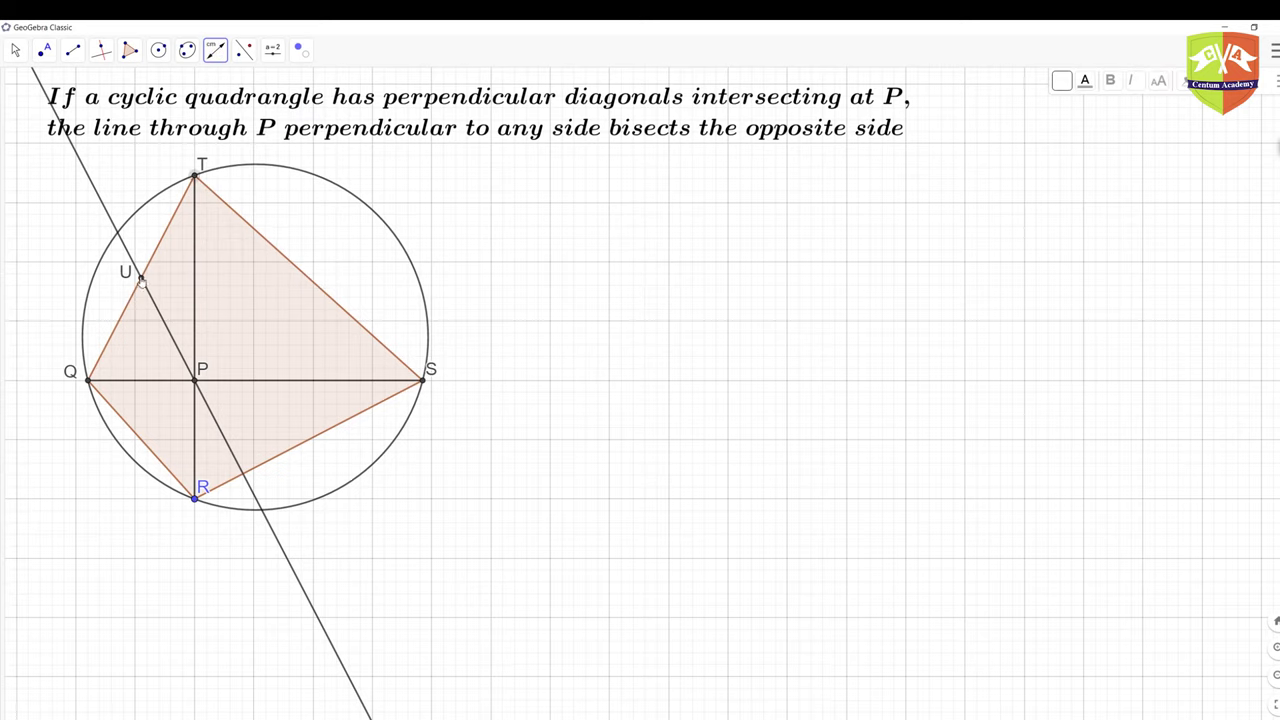
click(142, 283)
click(141, 279)
click(88, 380)
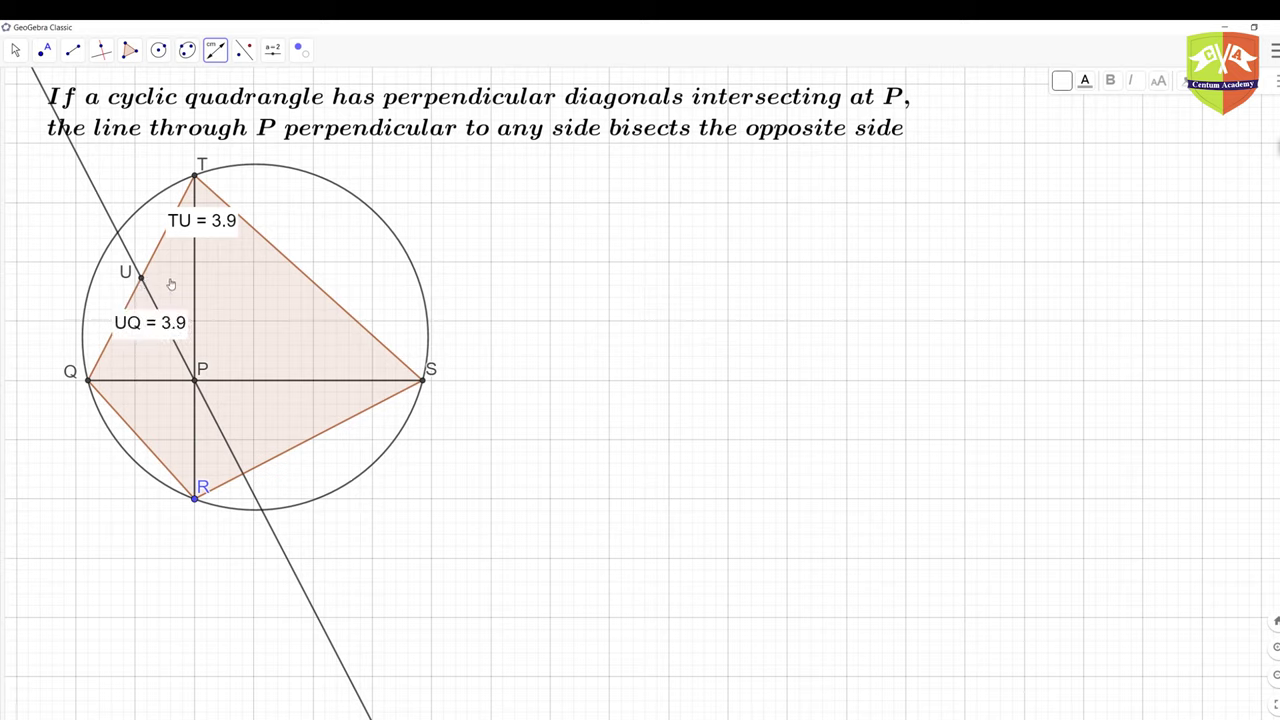
click(16, 50)
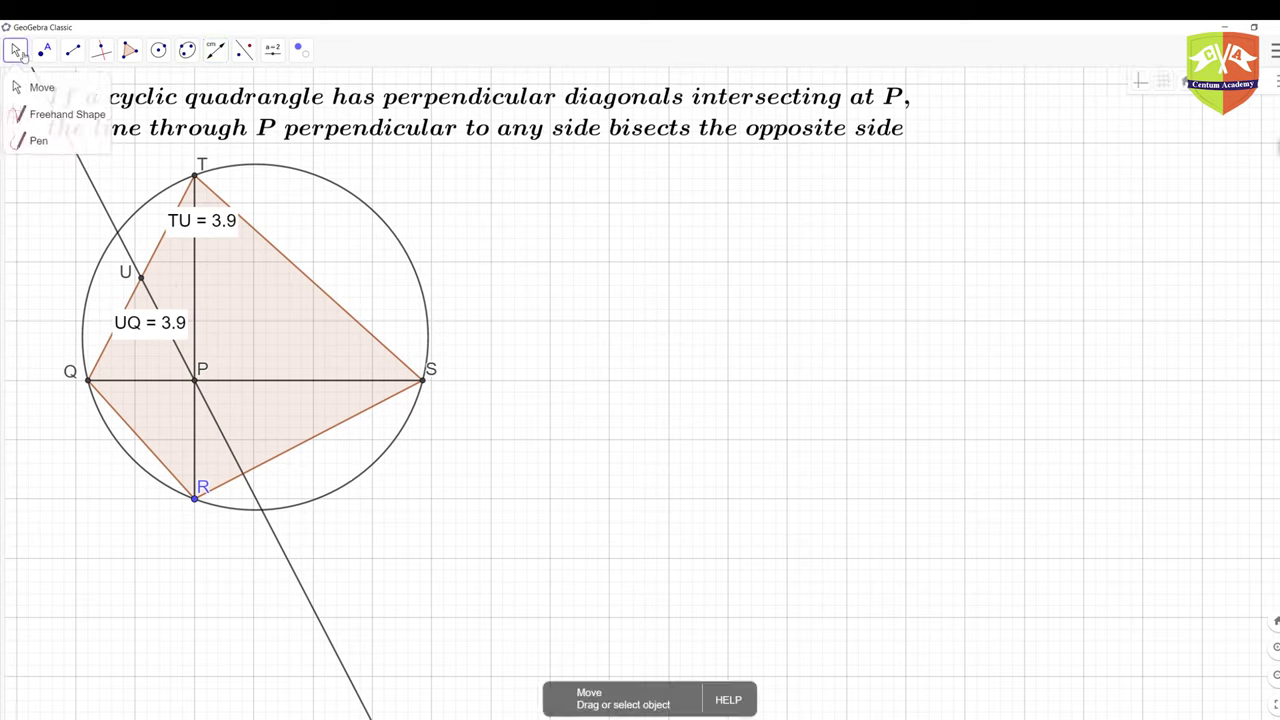
click(38, 140)
drag(196, 505, 196, 560)
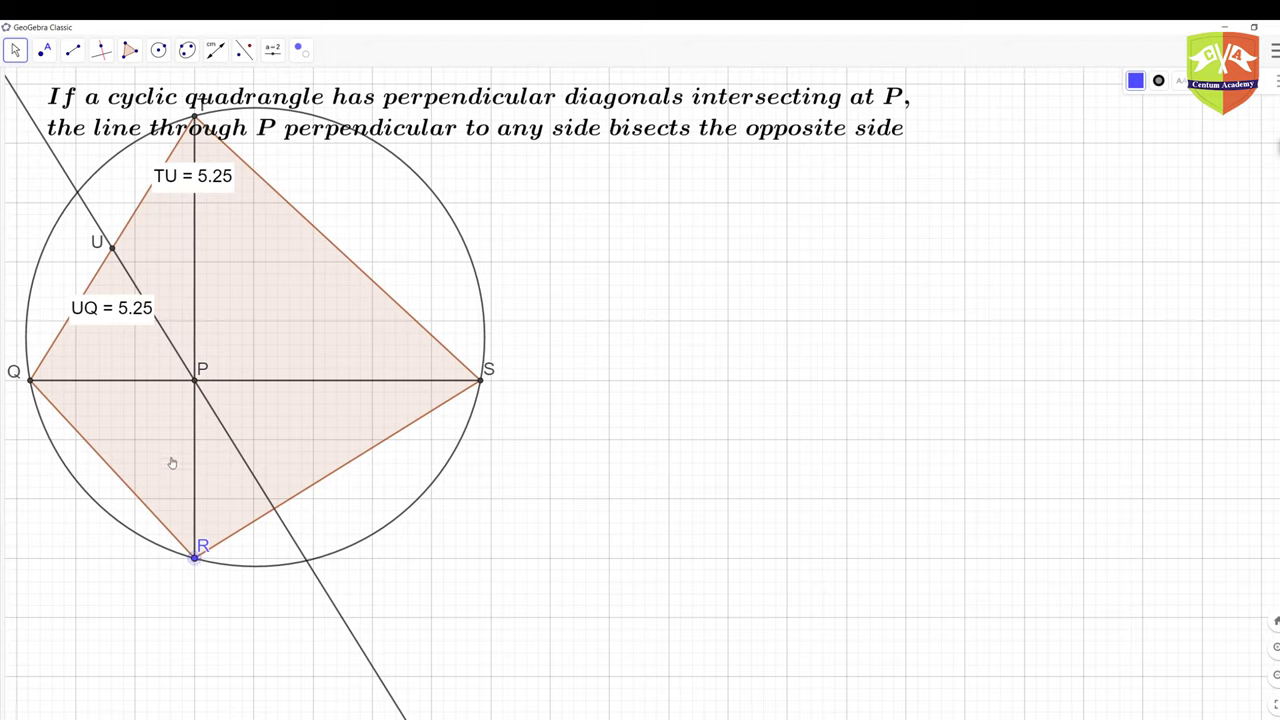
drag(194, 563, 196, 452)
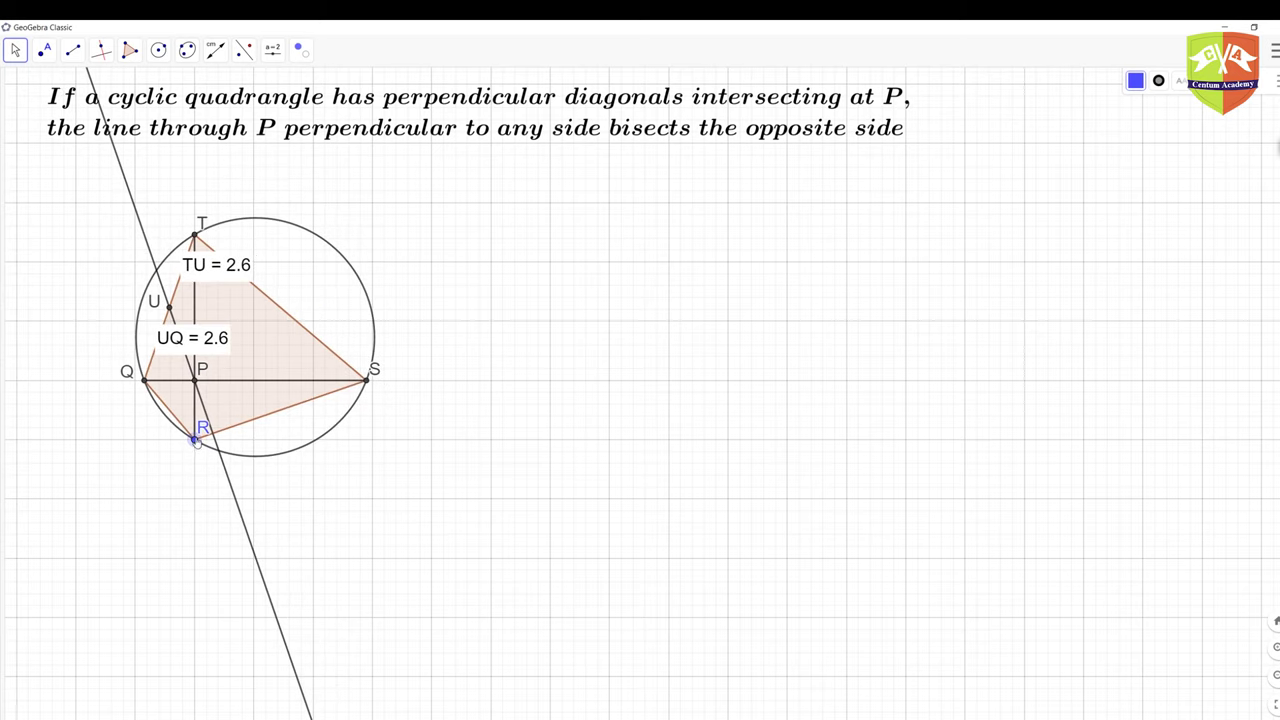
drag(196, 442, 197, 618)
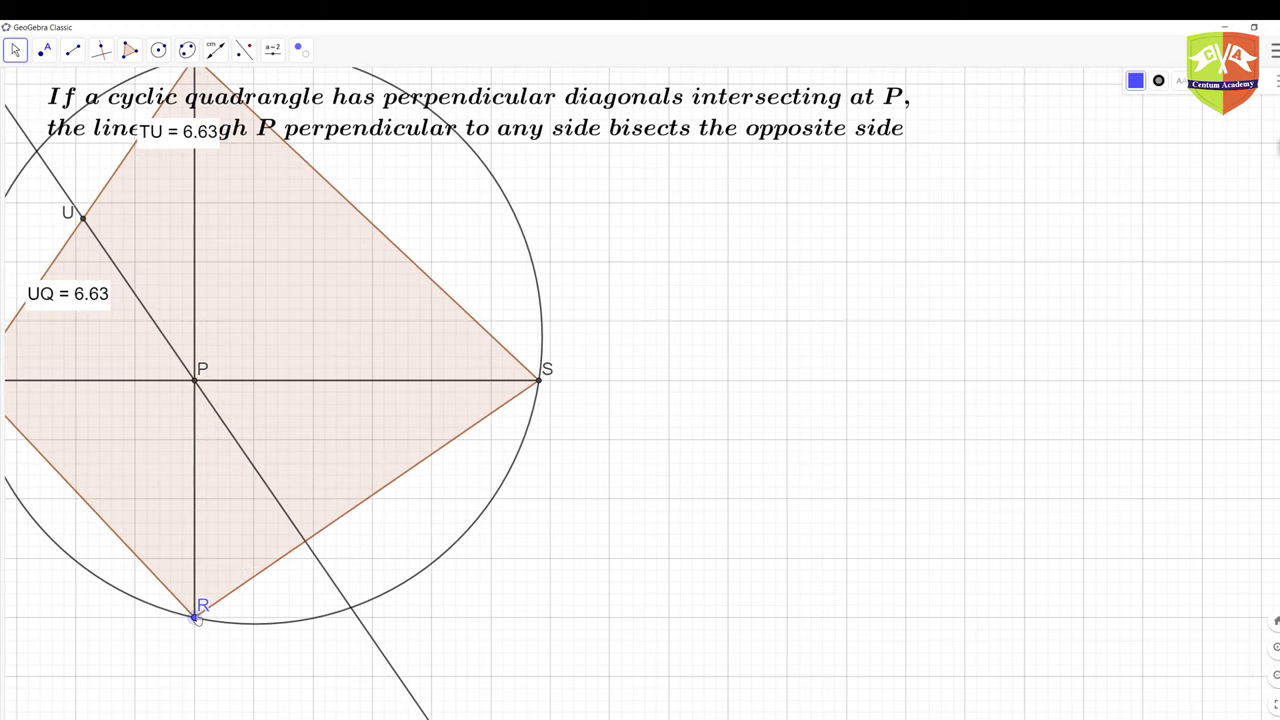
drag(197, 618, 196, 497)
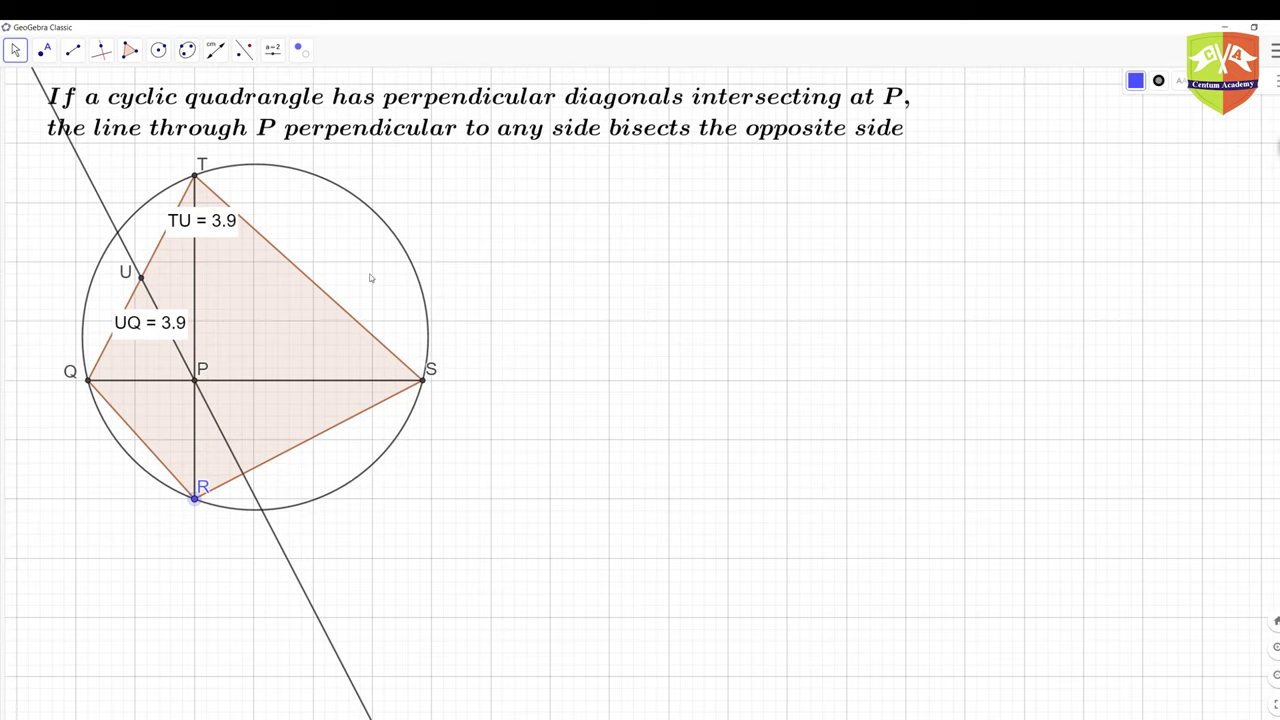
Step: Delete the UQ and TU length labels
right_click(168, 333)
click(218, 431)
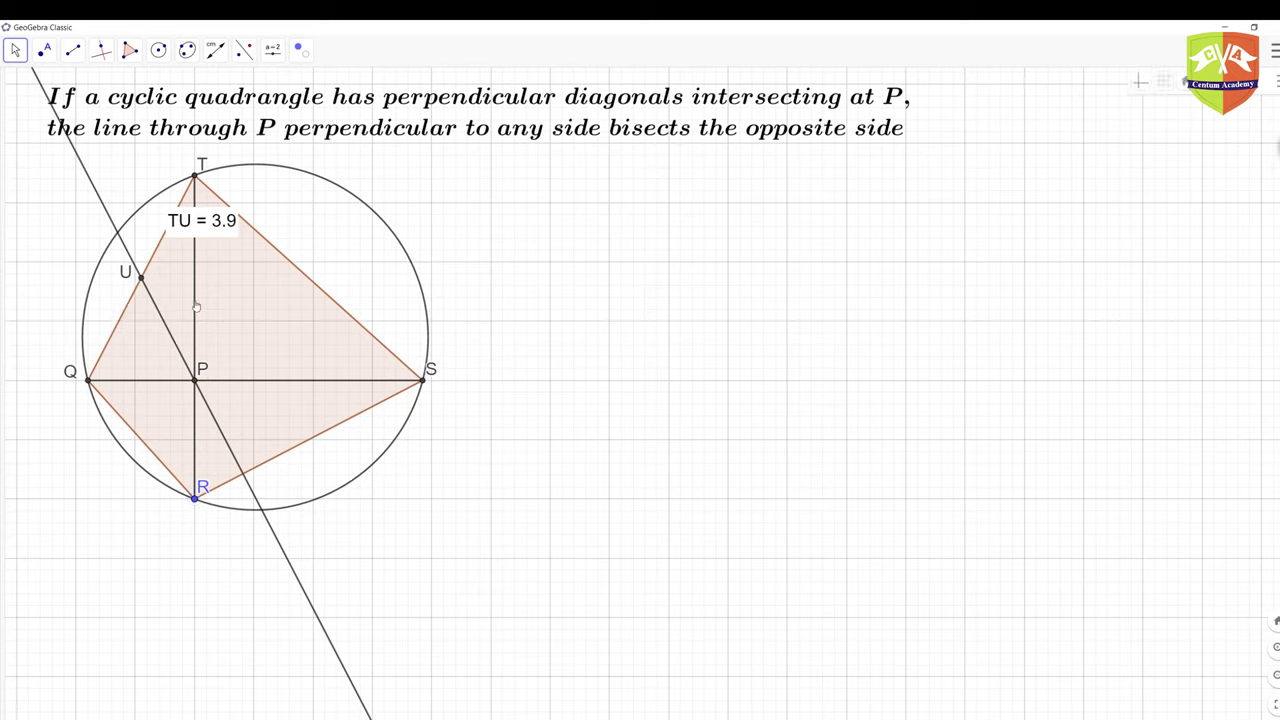
right_click(205, 221)
click(238, 325)
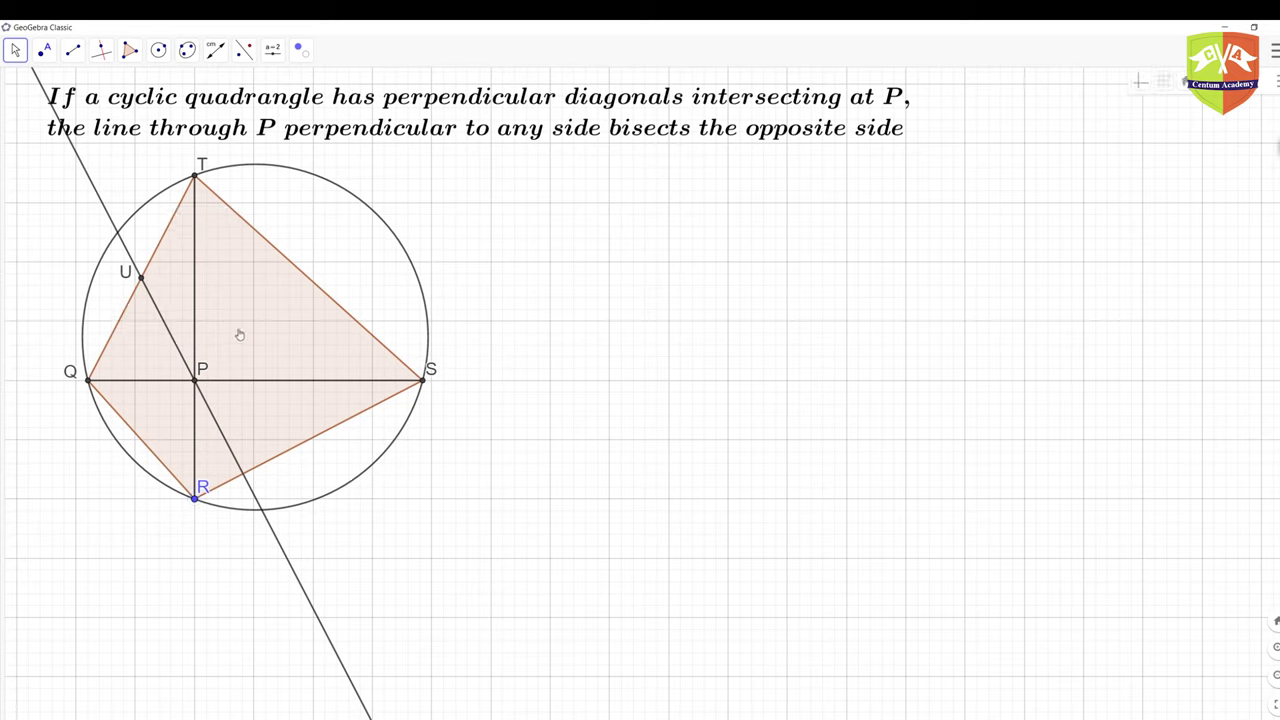
Step: Delete perpendicular line j with point U, then undo the deletion
right_click(162, 325)
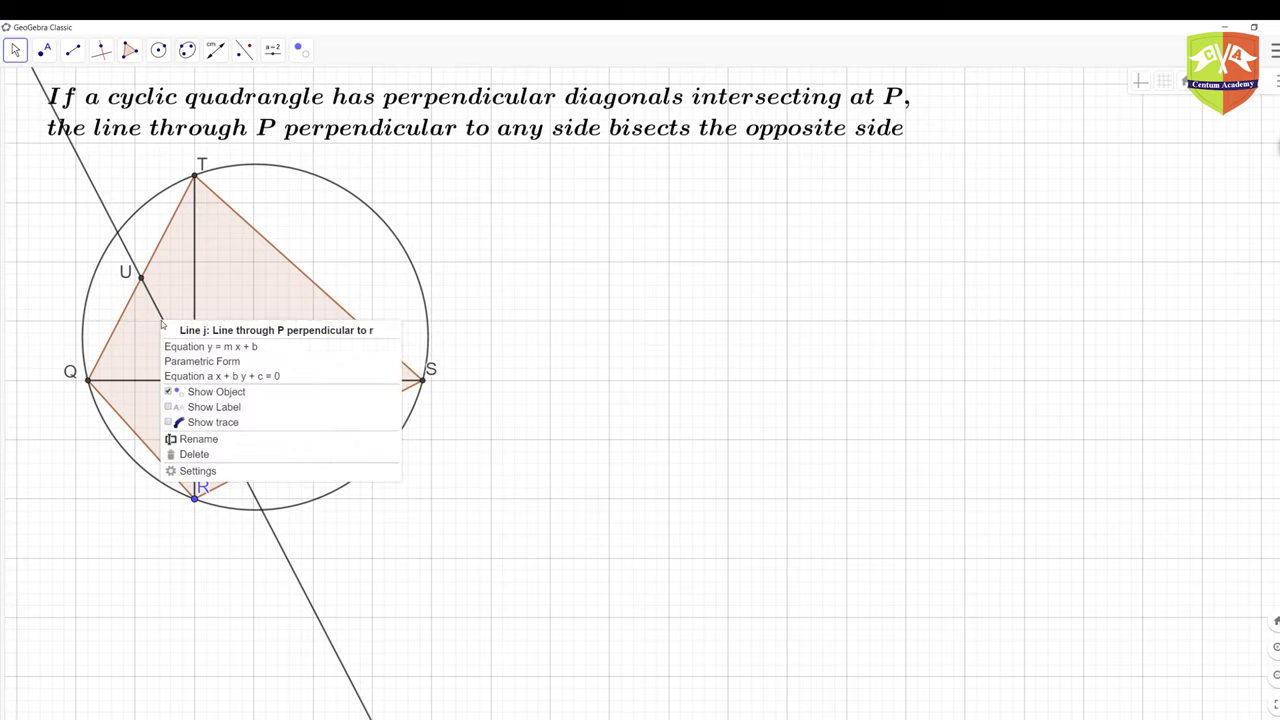
click(227, 455)
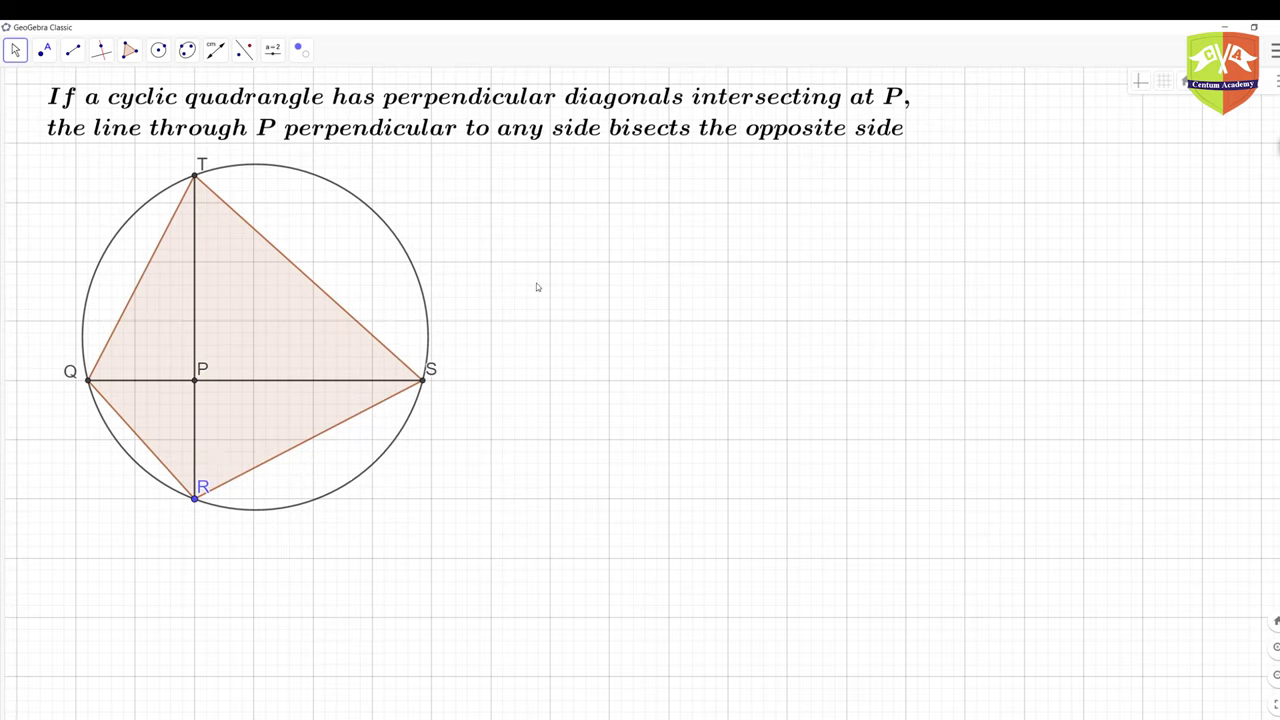
key(ctrl+z)
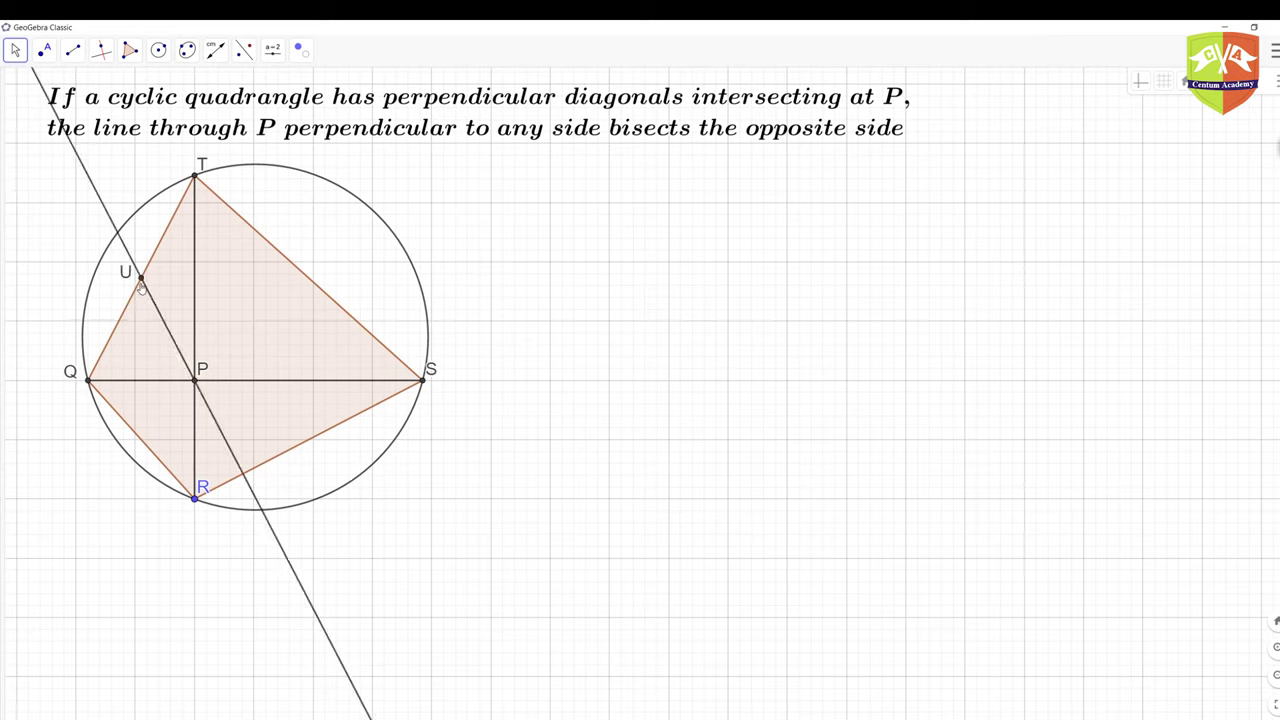
Step: Hide the line through U and P with Show/Hide Object
click(298, 52)
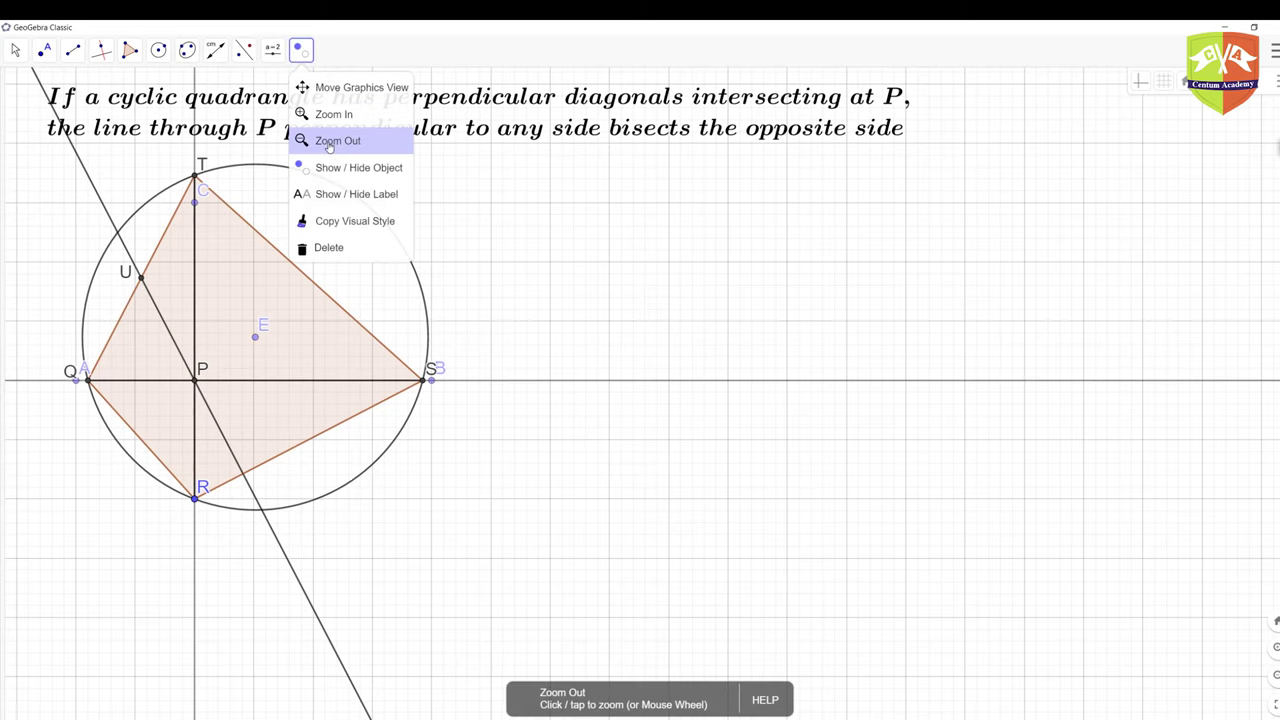
click(350, 166)
click(101, 208)
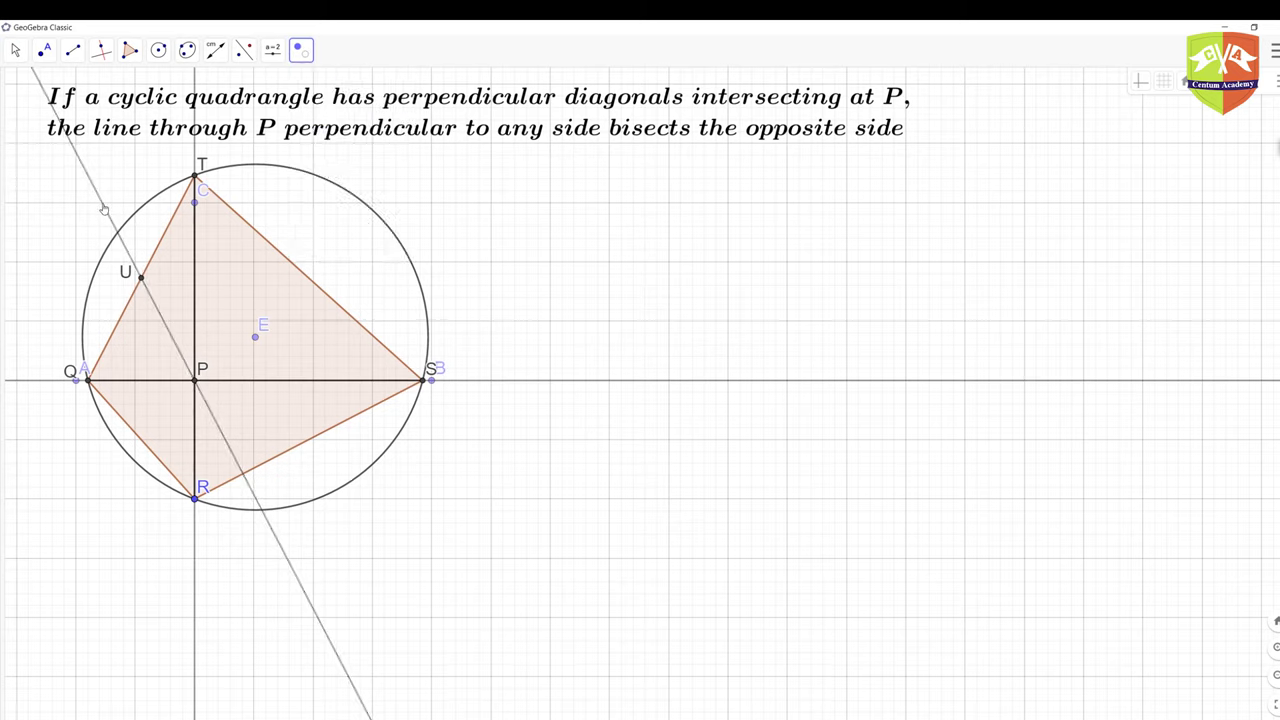
Step: Draw a trial segment from U to P, then undo back to the full line
click(72, 50)
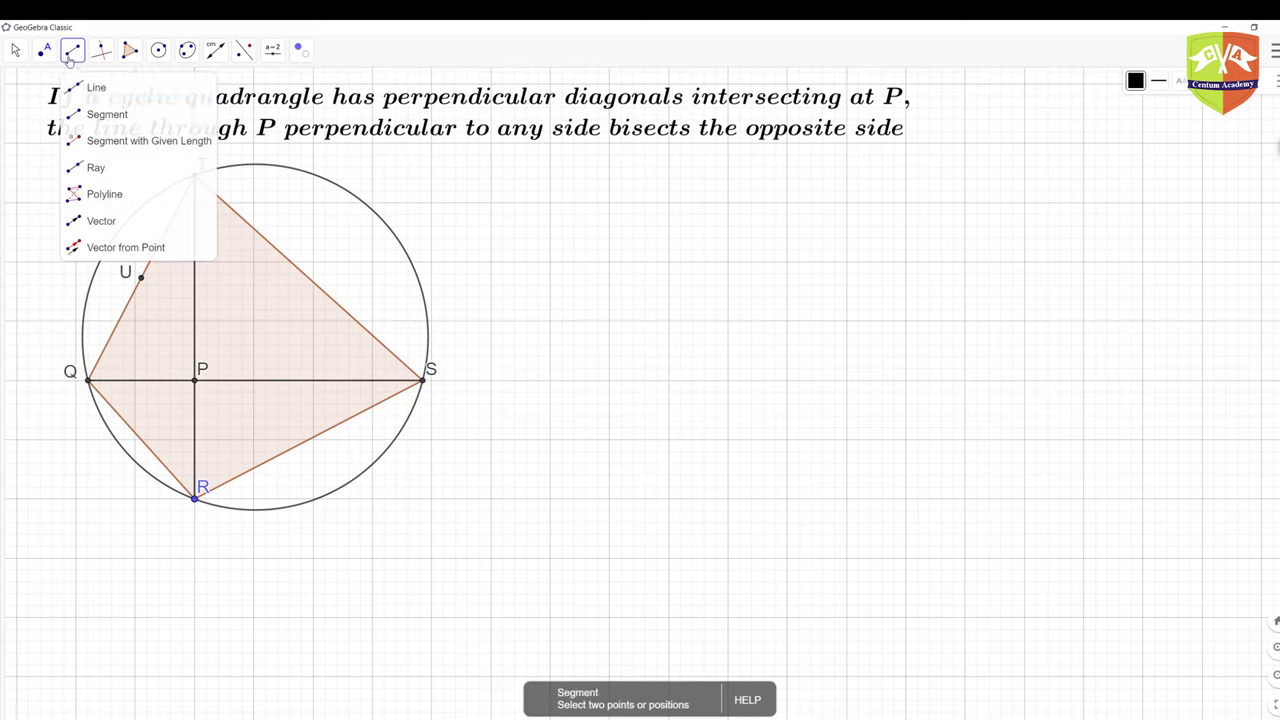
click(100, 114)
click(141, 277)
click(193, 381)
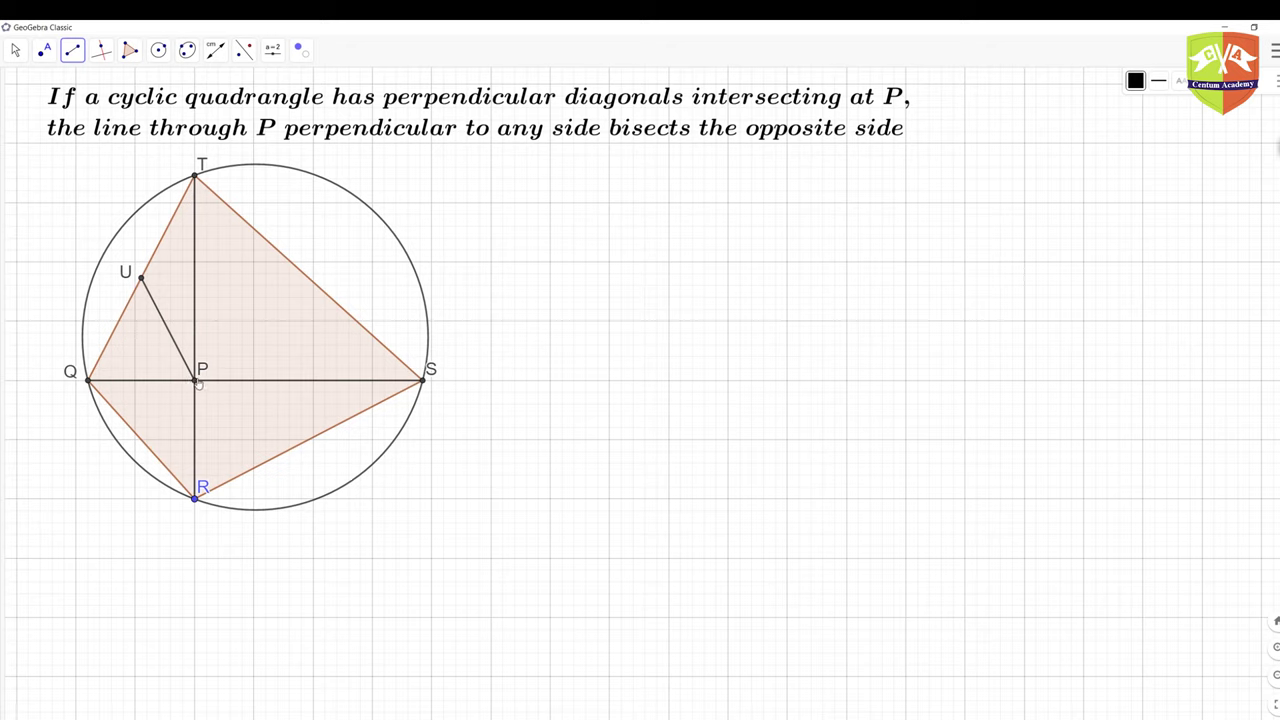
key(ctrl+z)
key(ctrl+y)
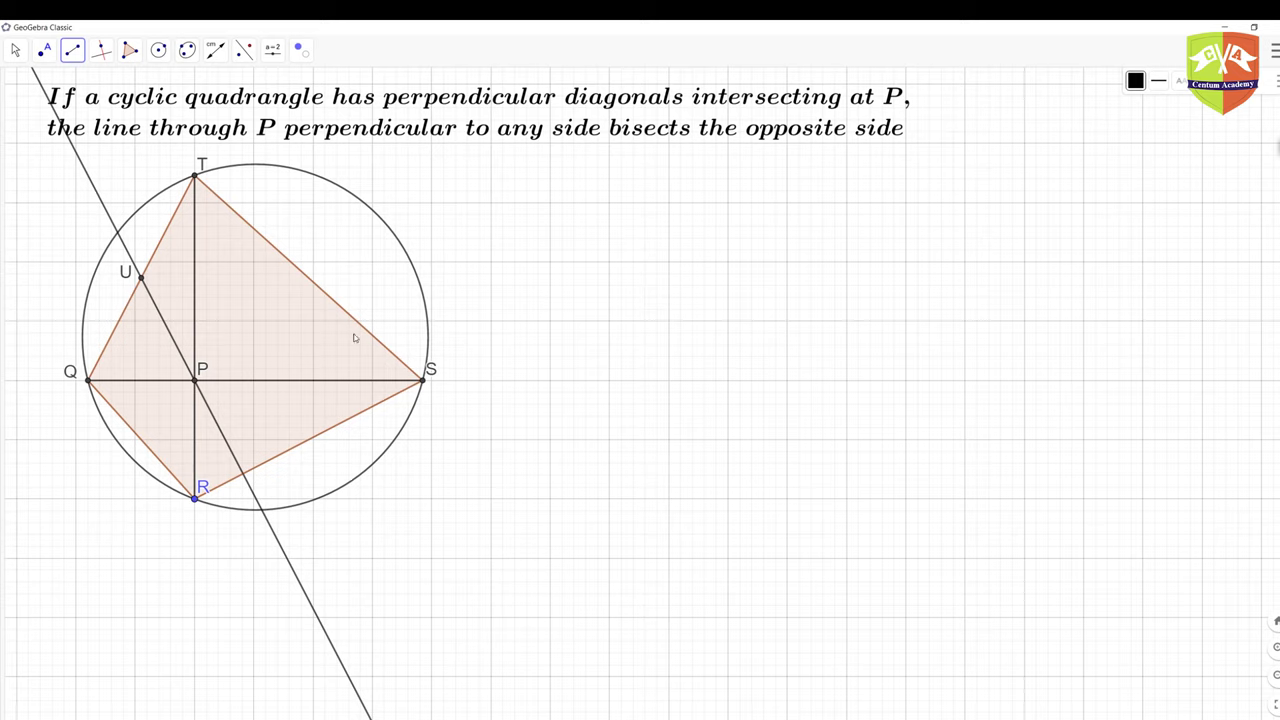
Step: Place a point where the line meets RS and hide the line through U and P
click(44, 50)
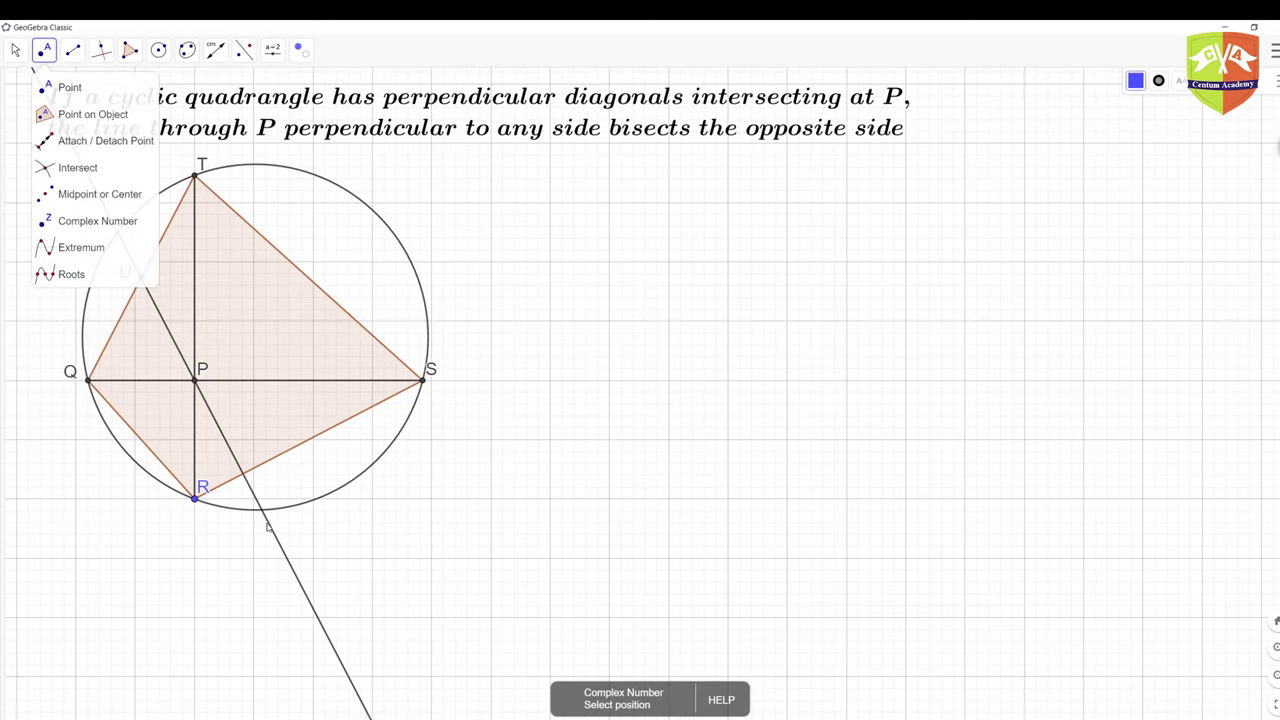
click(244, 474)
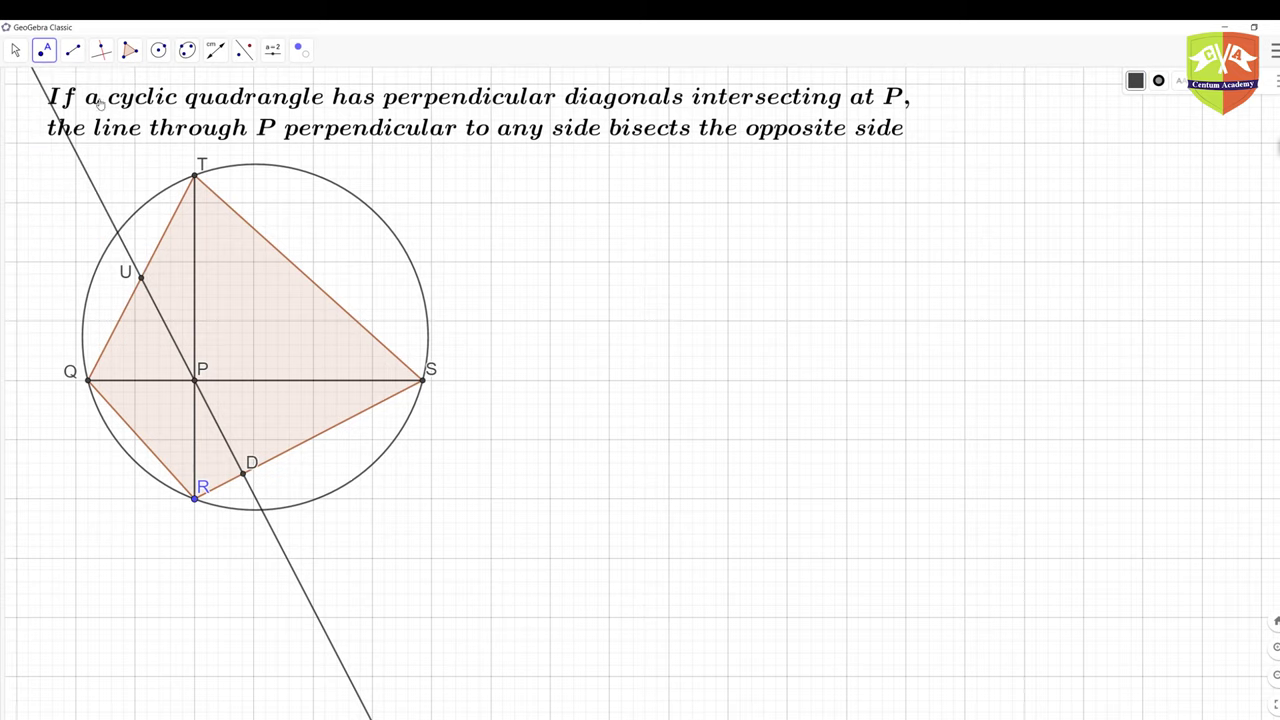
click(301, 50)
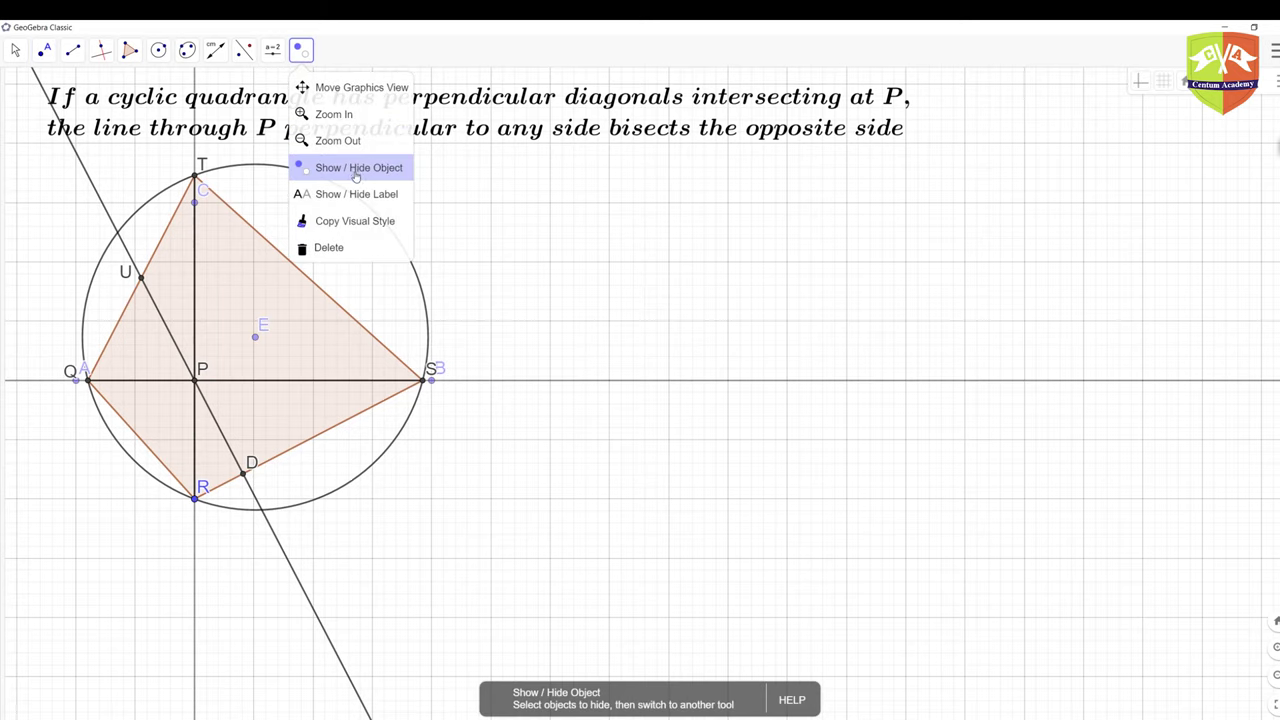
click(356, 172)
click(96, 193)
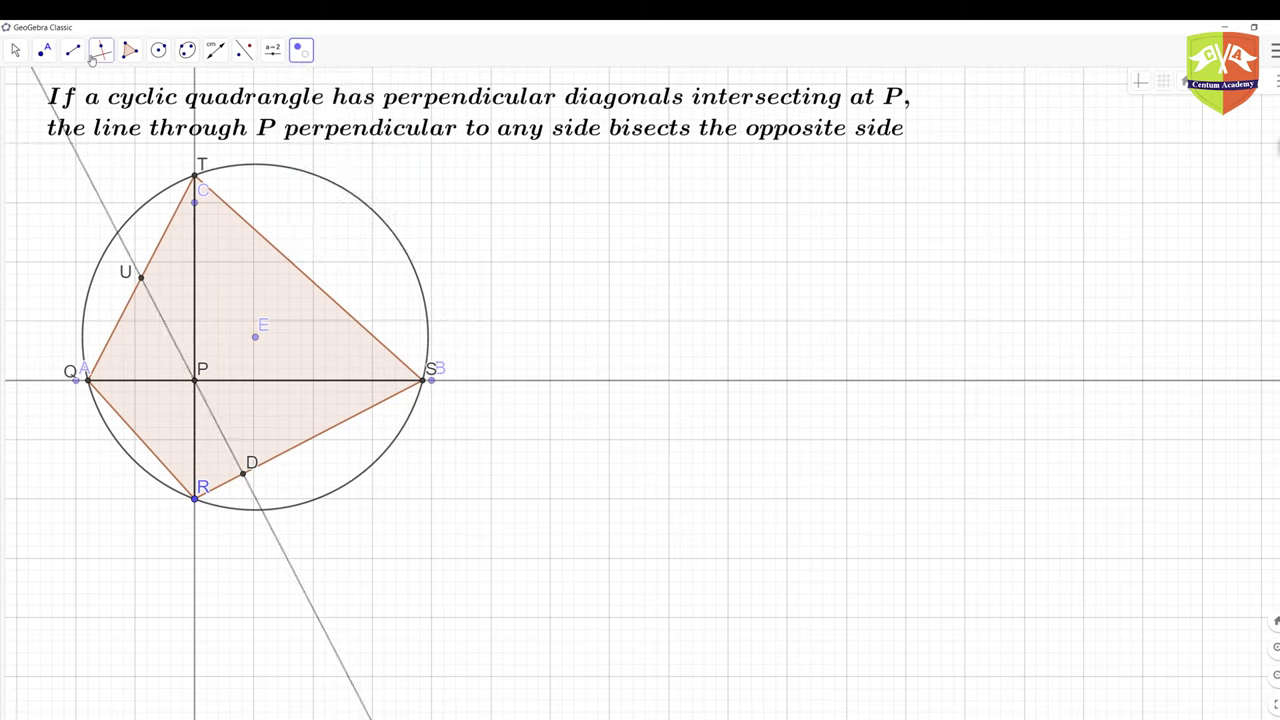
Step: Rename the new point D to V
right_click(245, 471)
click(304, 556)
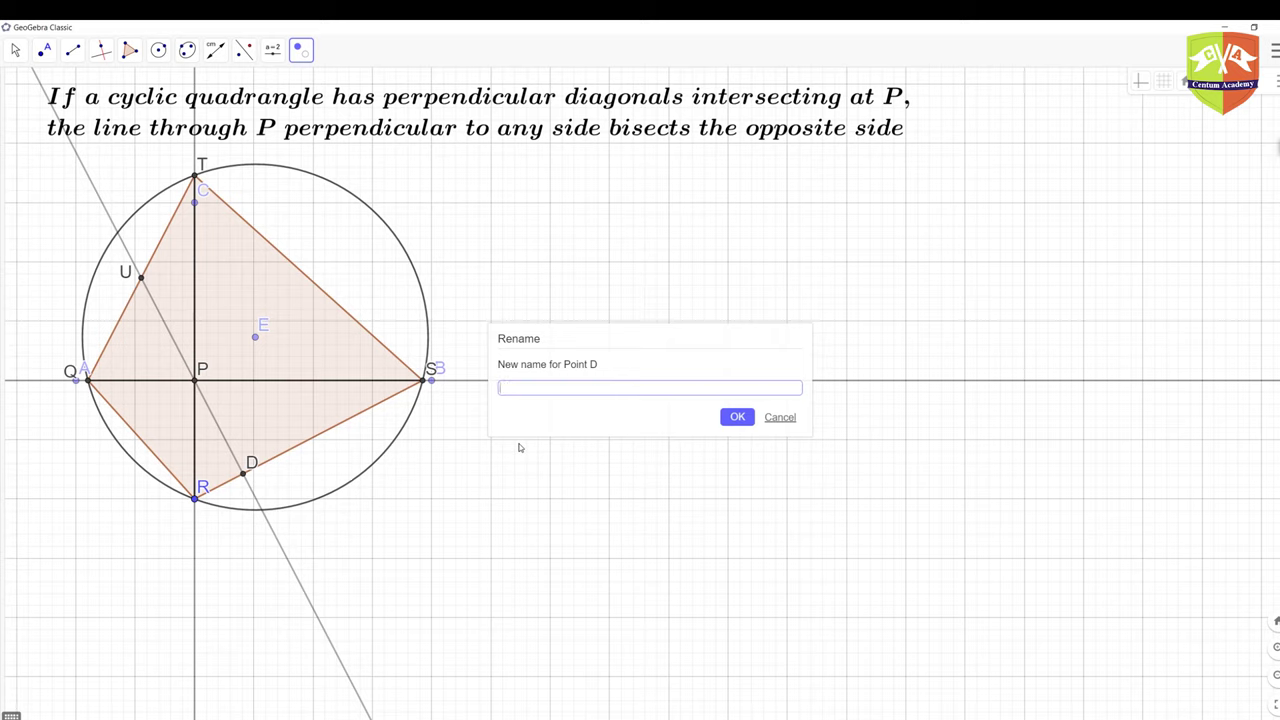
click(737, 417)
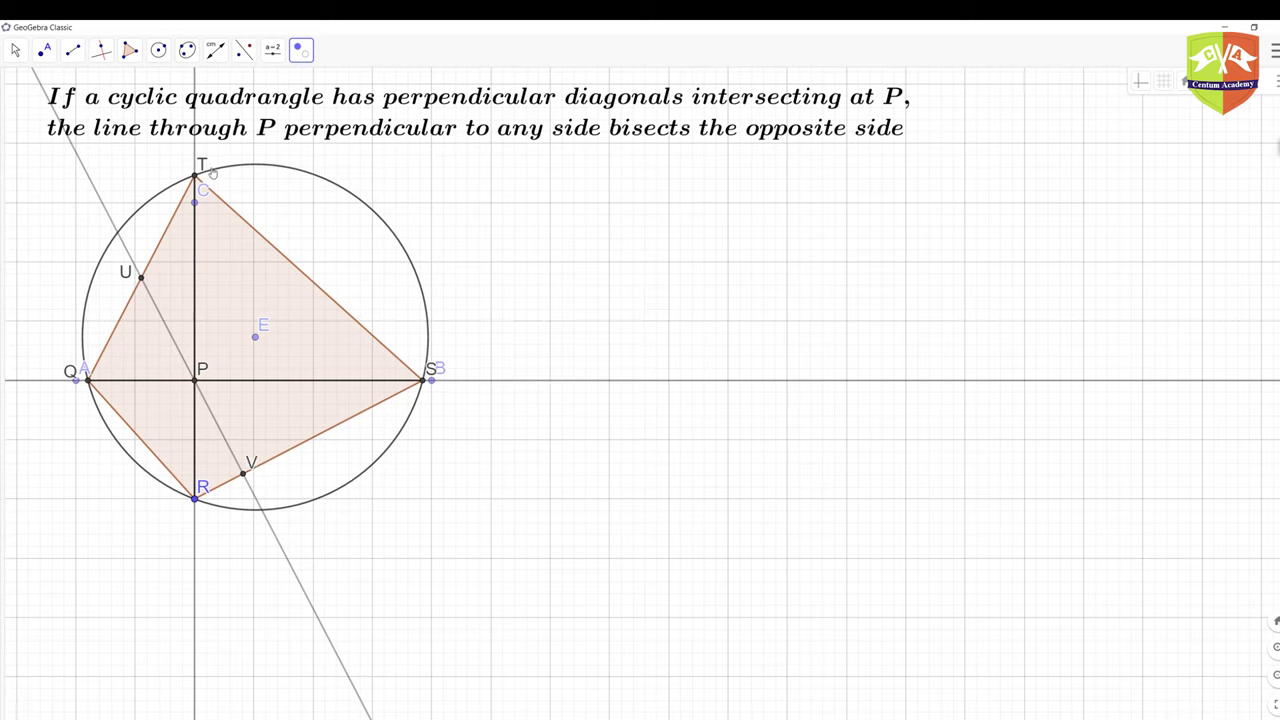
Step: Draw segment UV from U to V, passing through P
click(86, 58)
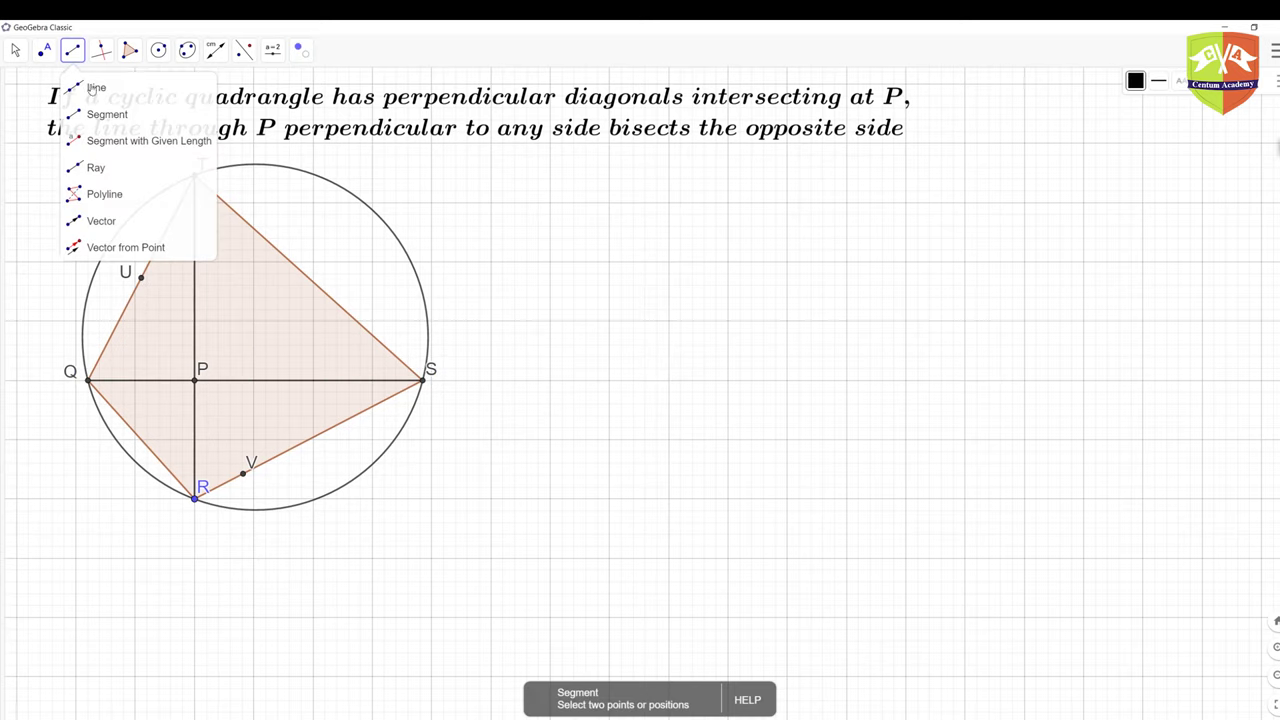
click(104, 114)
click(141, 278)
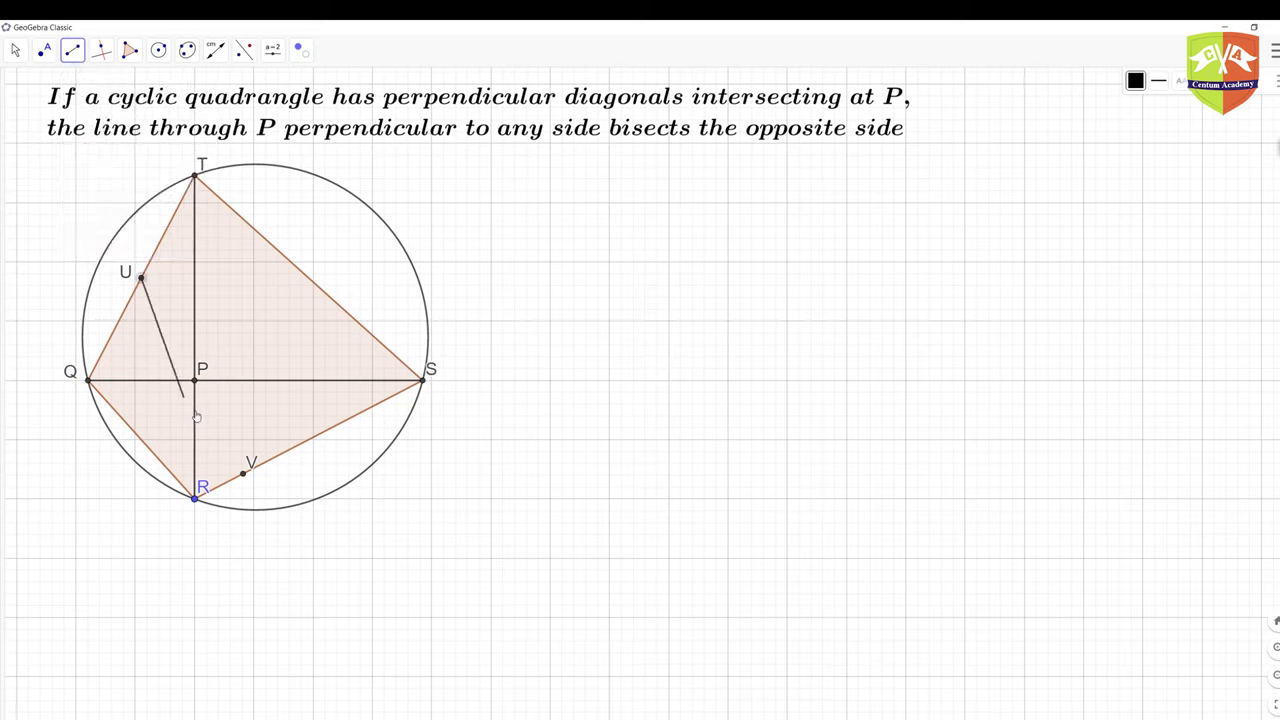
click(244, 473)
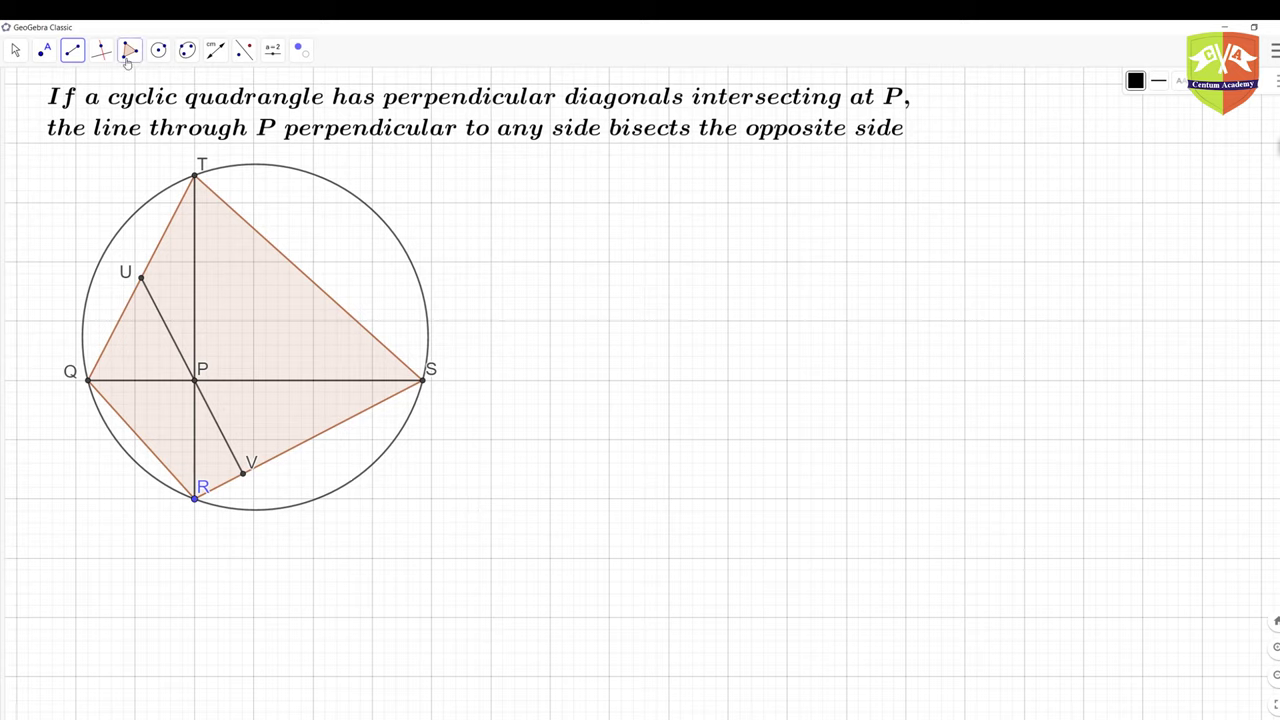
click(215, 50)
Step: Create the angle at V between VS and VP and set its label to name only
click(235, 86)
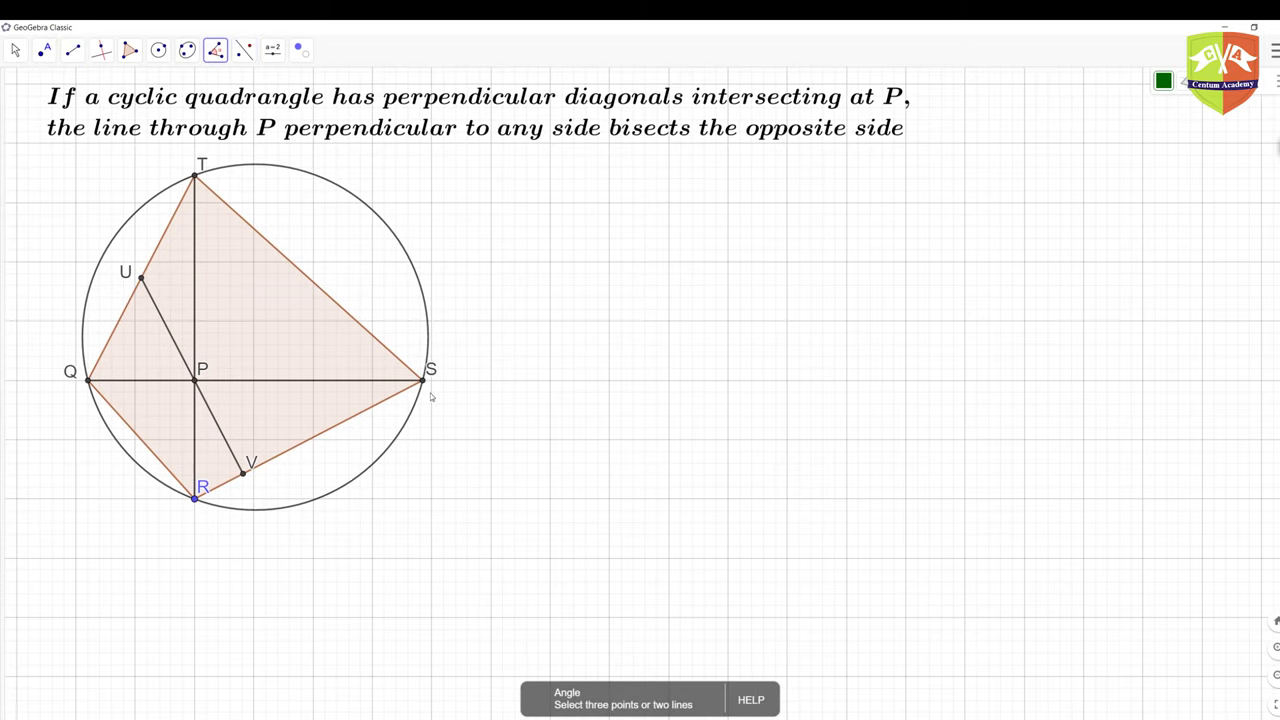
click(244, 474)
click(196, 381)
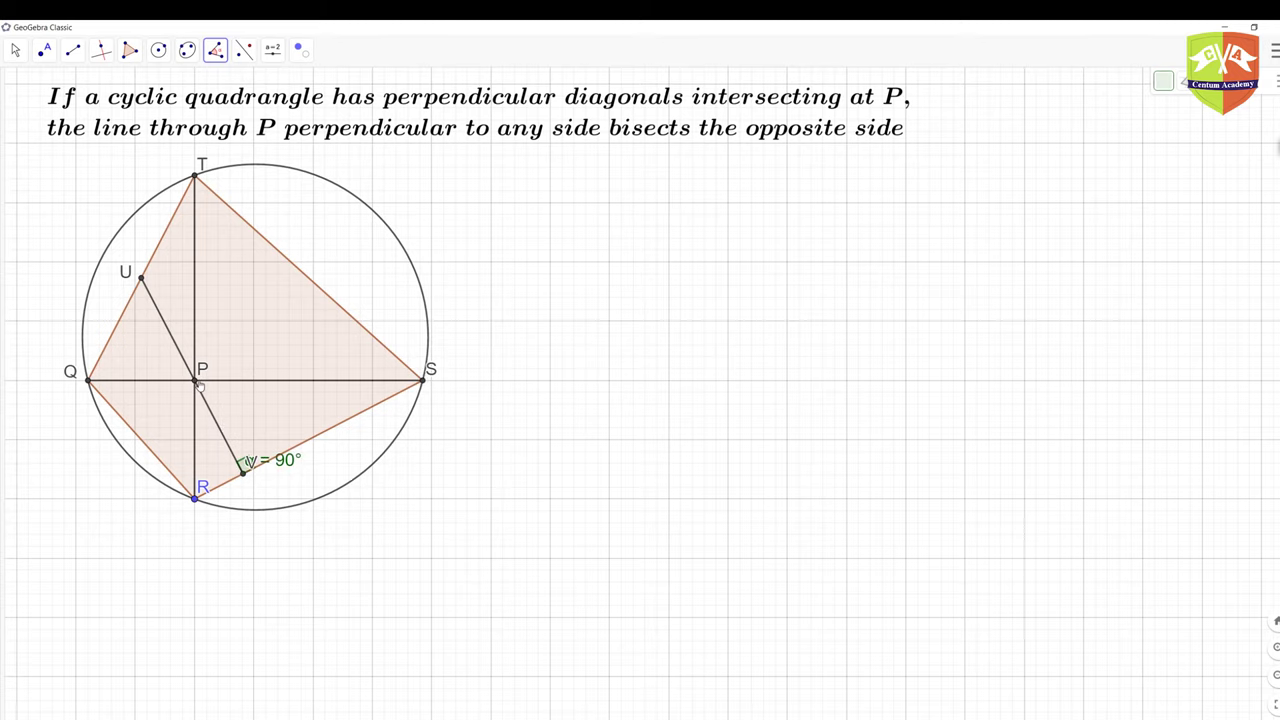
right_click(288, 463)
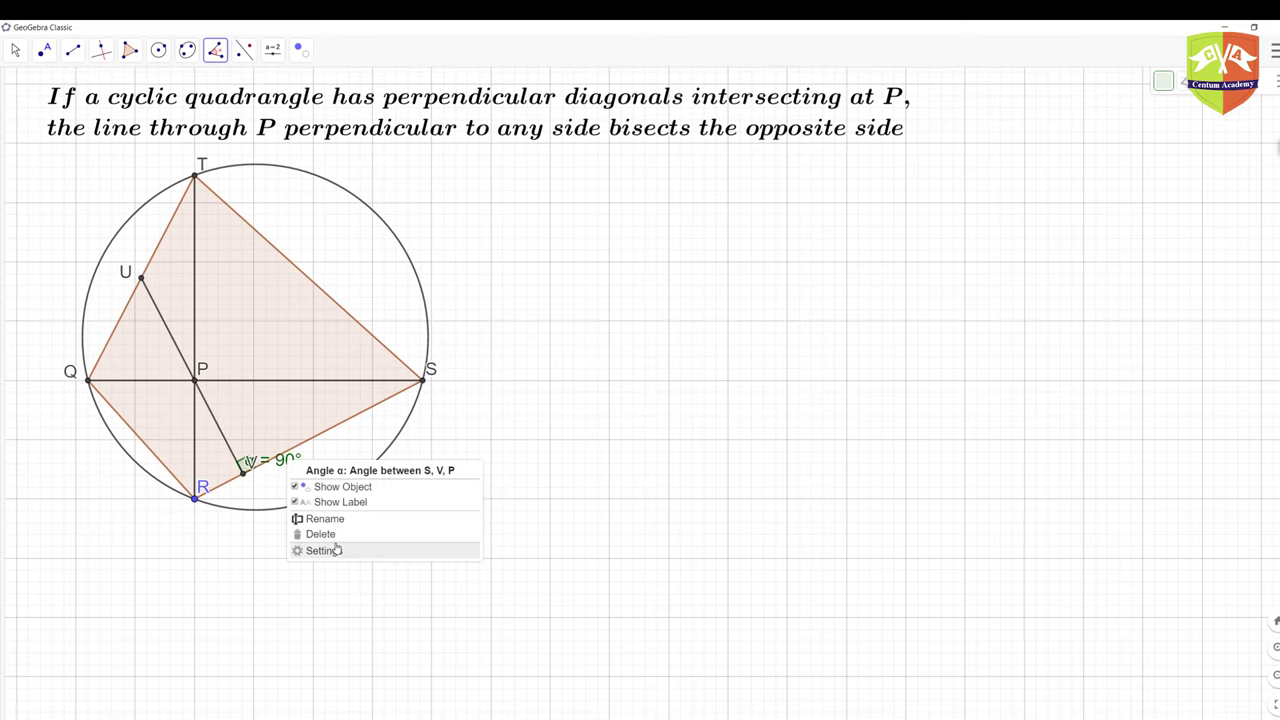
click(300, 549)
click(1178, 302)
click(1185, 256)
click(1182, 265)
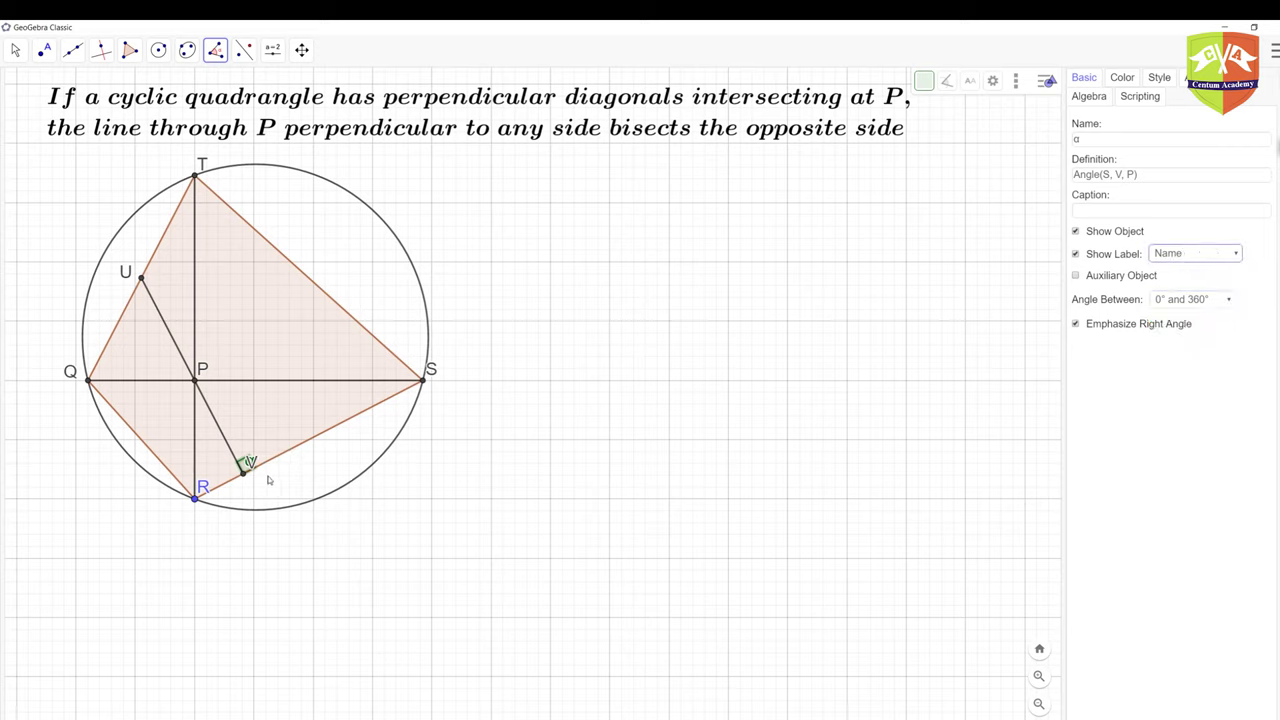
click(252, 470)
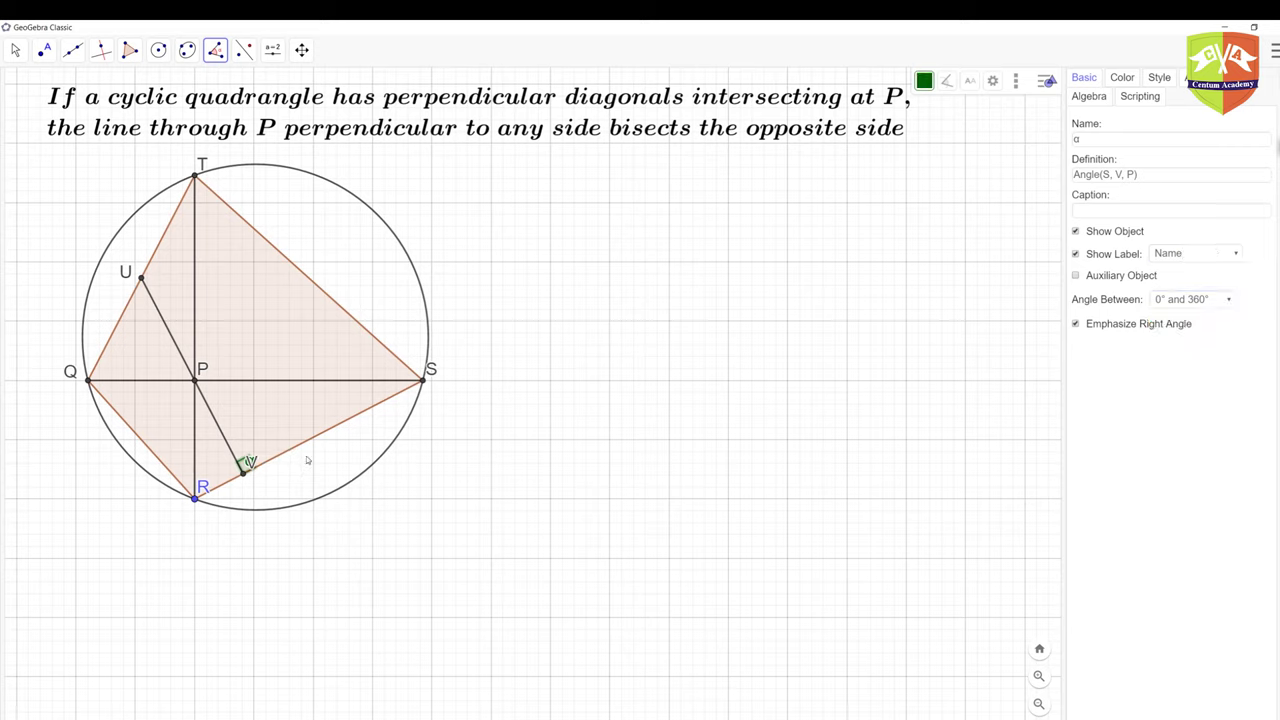
Step: Drag V's label down, clear of the angle mark
click(16, 50)
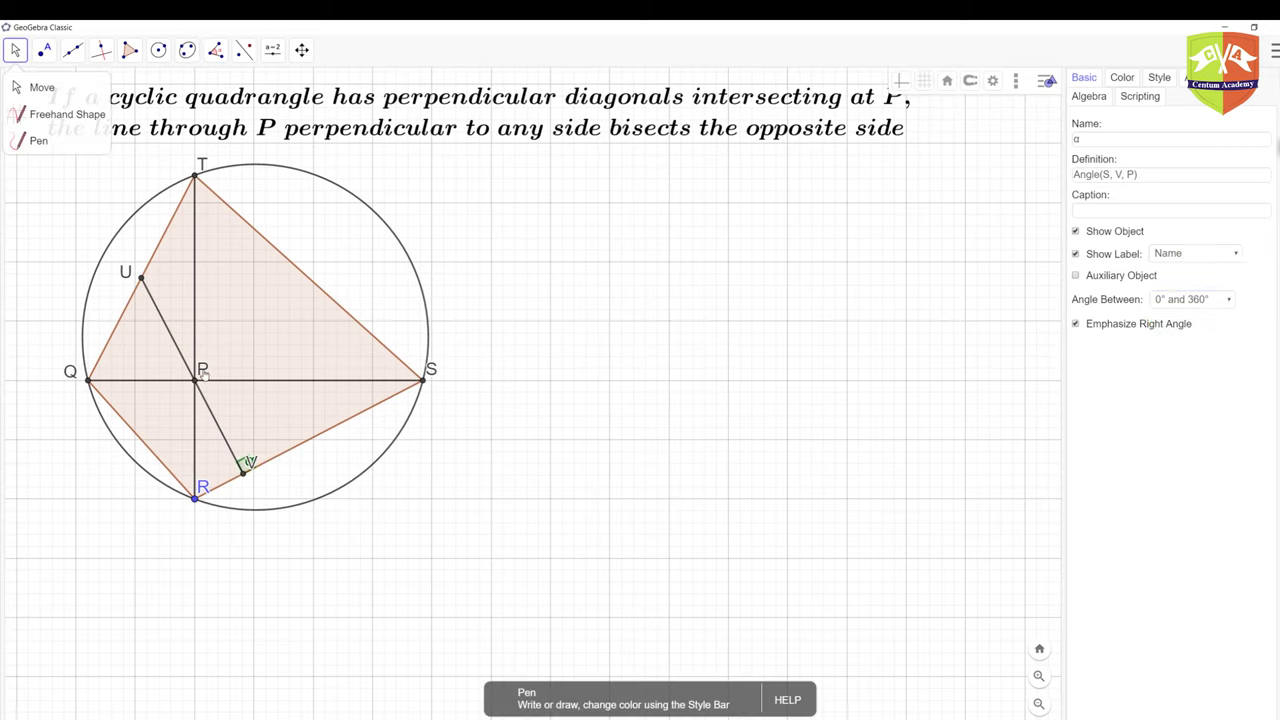
click(250, 468)
mouse_move(255, 470)
mouse_down()
mouse_move(280, 488)
mouse_move(258, 457)
mouse_move(256, 488)
mouse_up()
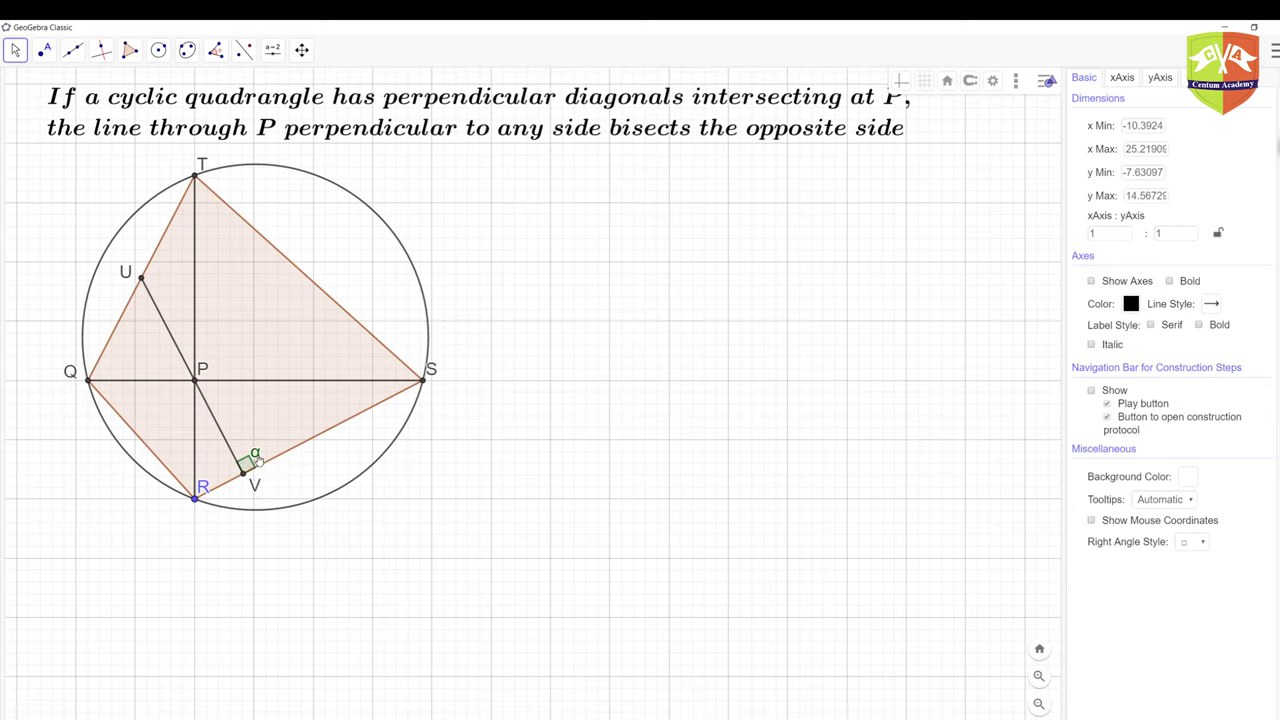
Step: Hide the angle α label and close the properties panel
right_click(260, 461)
click(292, 544)
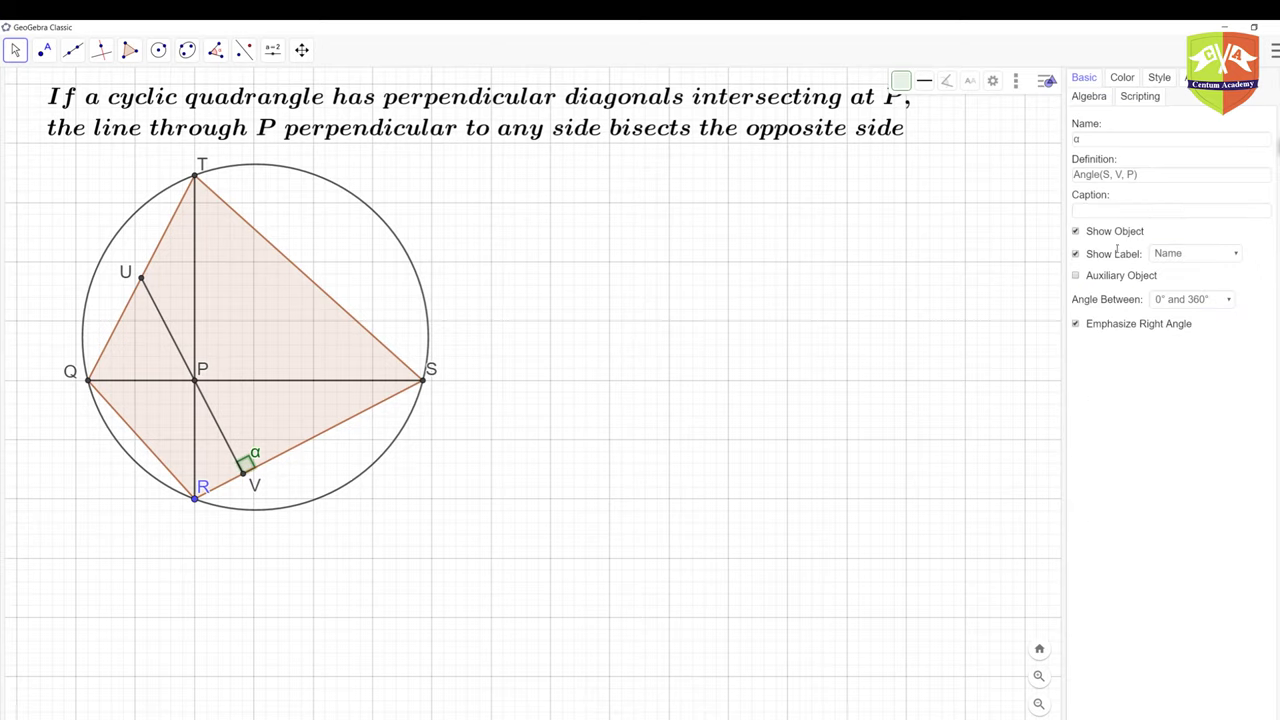
click(1155, 256)
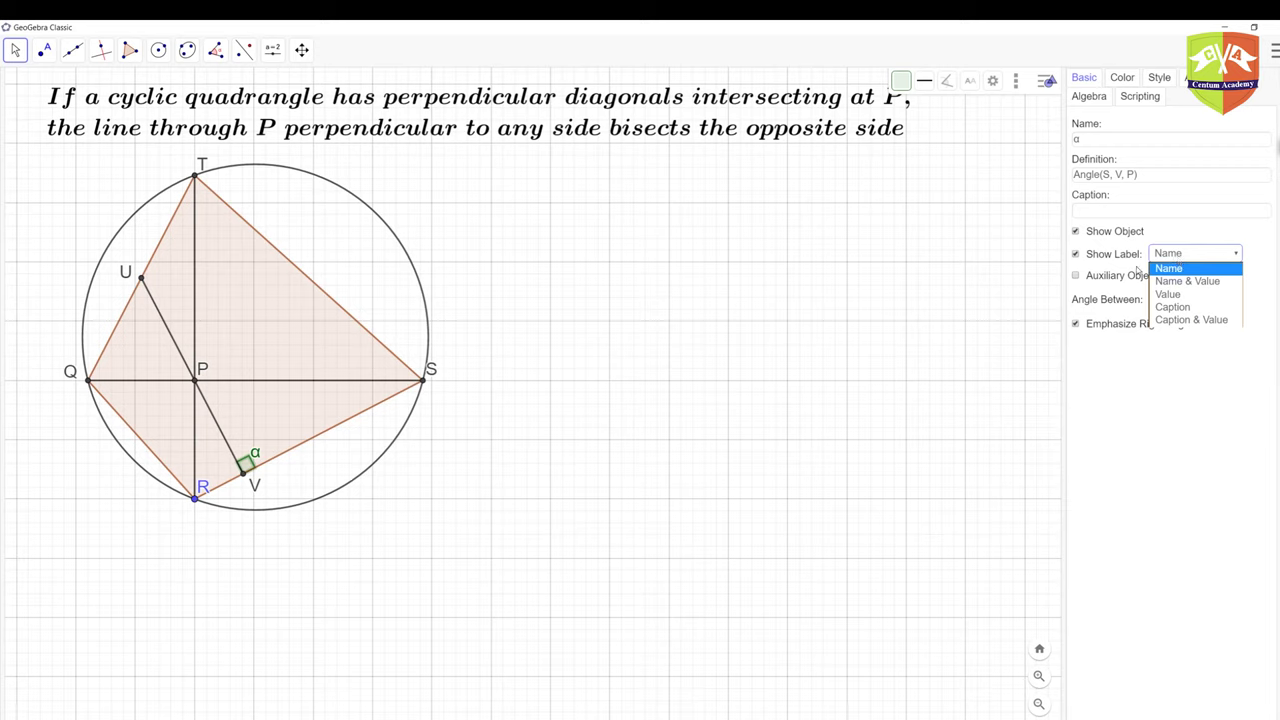
click(1076, 256)
click(449, 498)
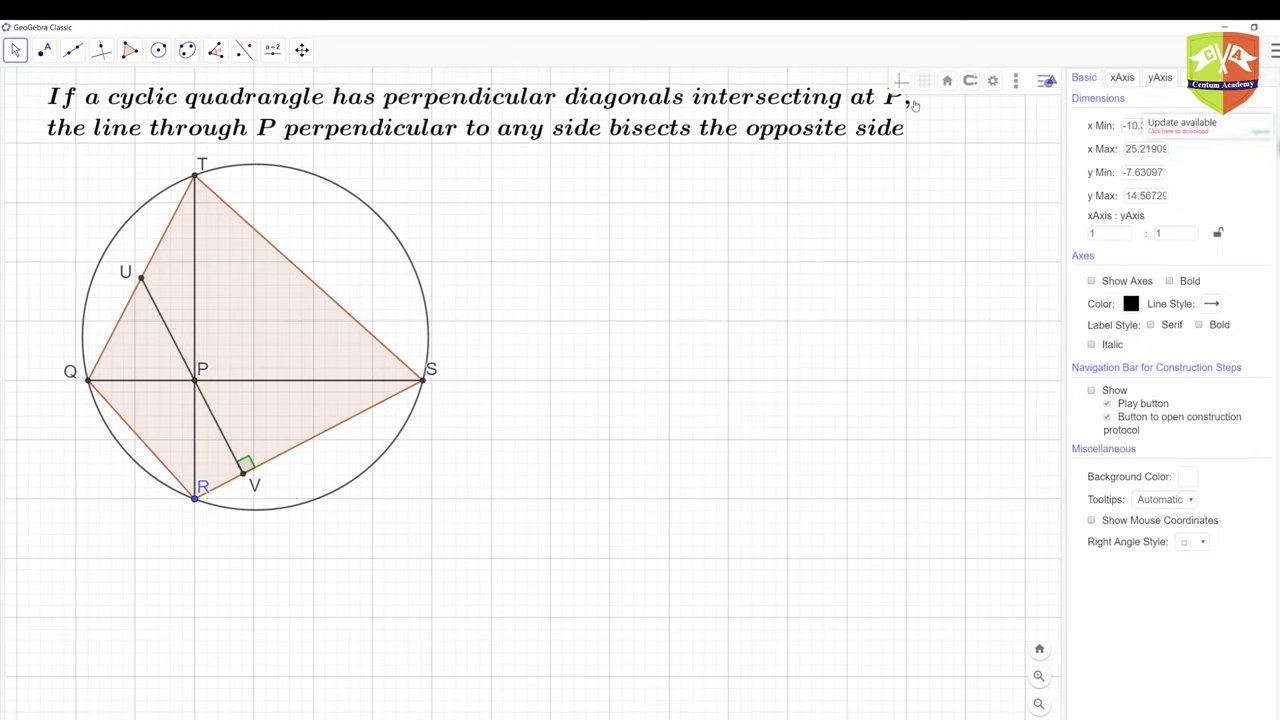
click(1046, 84)
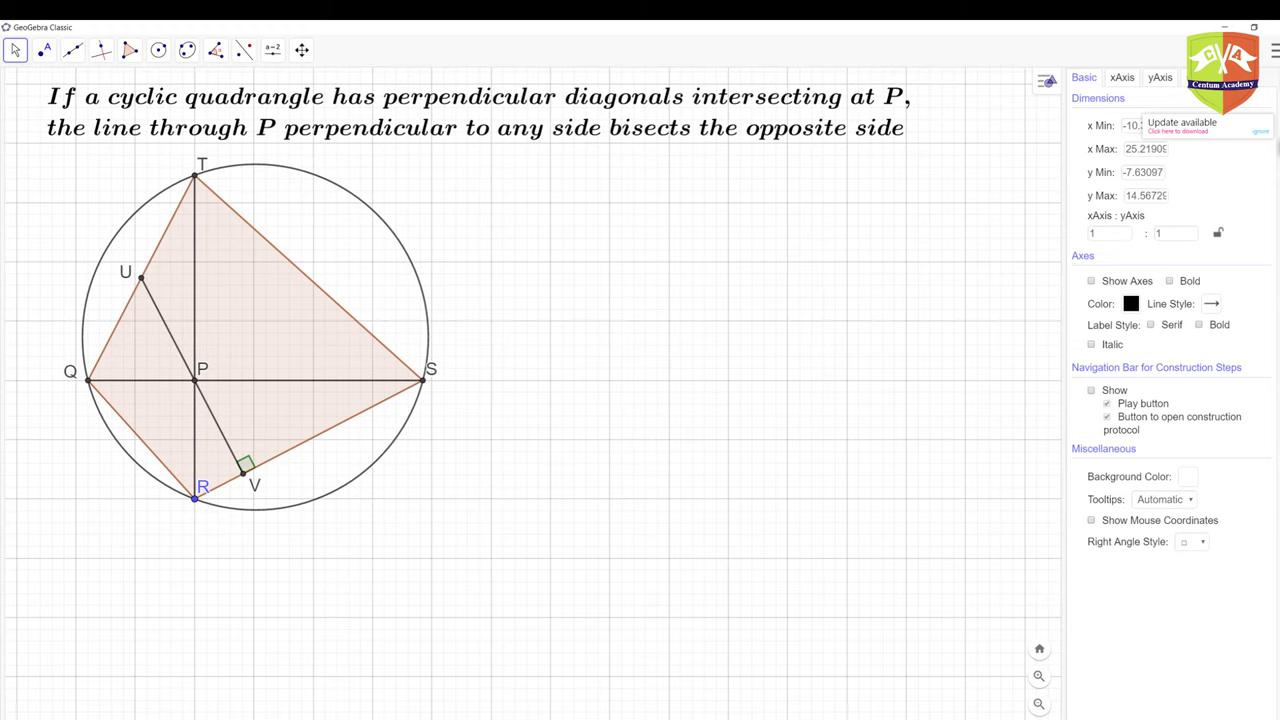
click(1262, 78)
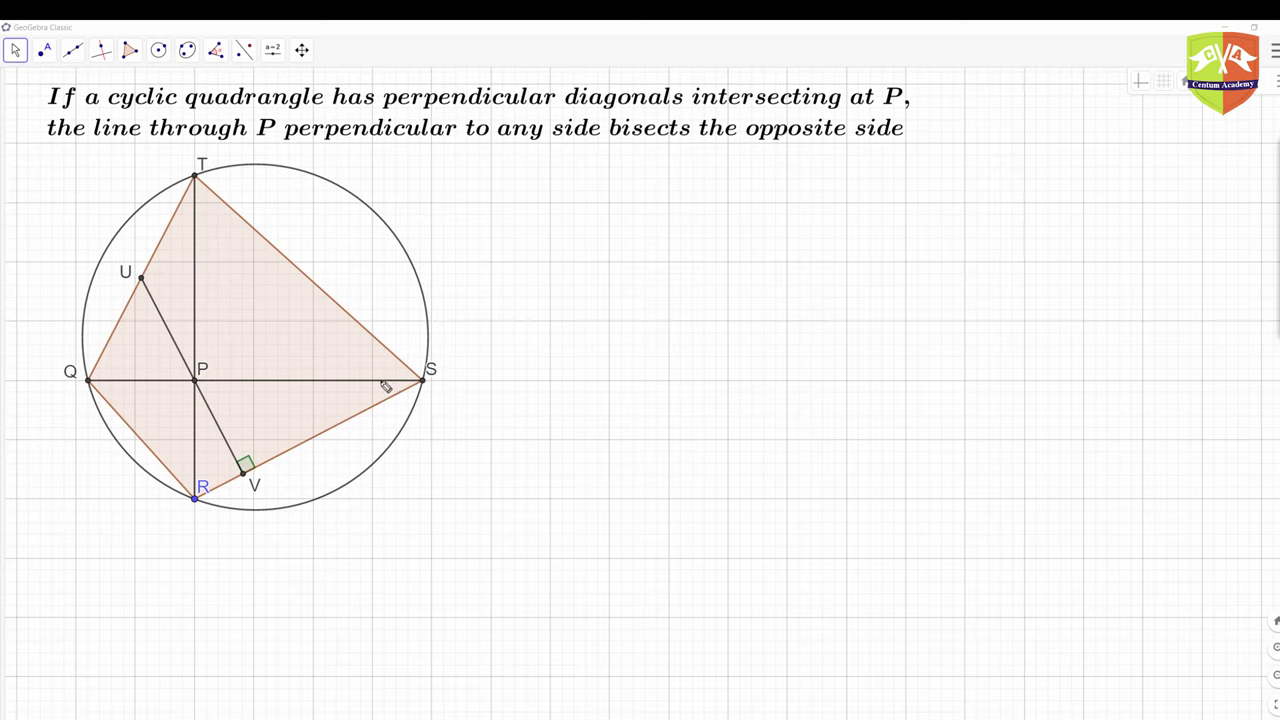
Step: Handwrite angle x at S, a right-angle mark at P, and x at angle RPV
drag(382, 379, 379, 402)
drag(358, 393, 360, 403)
mouse_move(199, 357)
mouse_down()
mouse_move(218, 357)
mouse_move(217, 378)
mouse_move(251, 404)
mouse_move(279, 396)
mouse_move(270, 403)
mouse_up()
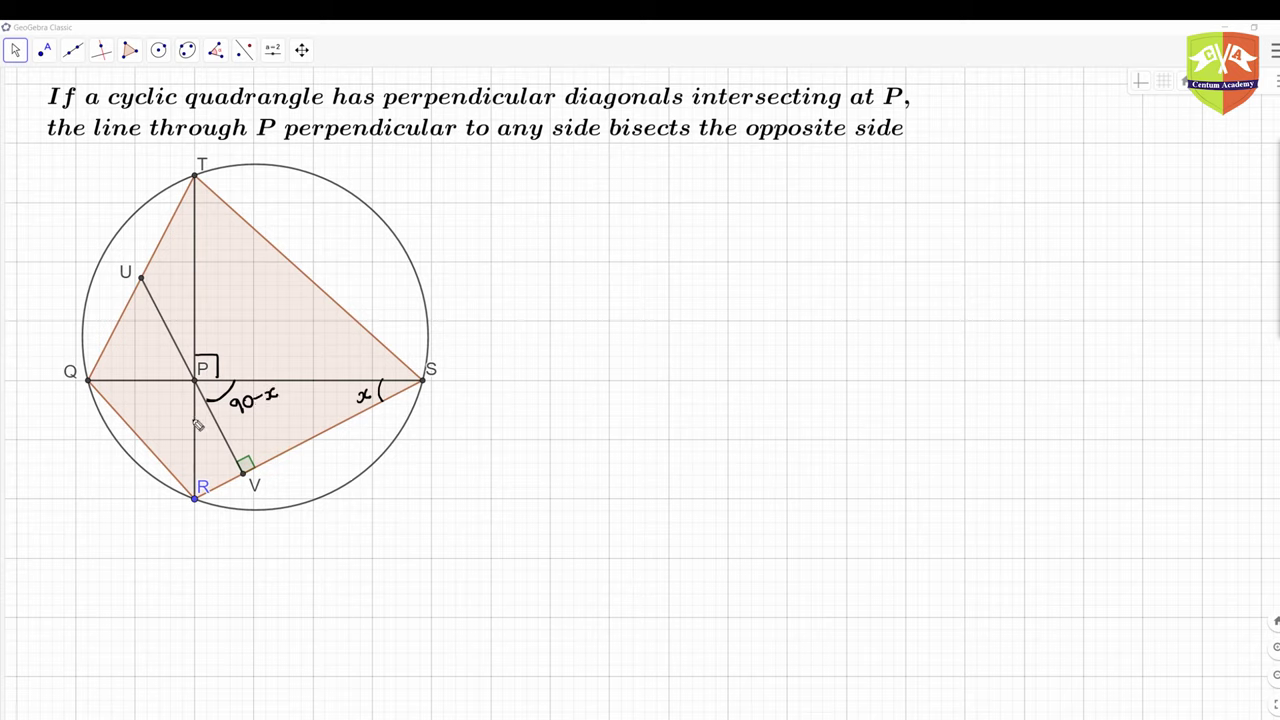
mouse_move(199, 425)
mouse_down()
mouse_move(218, 420)
mouse_move(213, 440)
mouse_up()
Step: Handwrite ∠VPS = 90−x and ∠RPV = 90−(90−x) = x beside the figure
drag(525, 176, 530, 197)
mouse_move(537, 183)
mouse_down()
mouse_move(543, 195)
mouse_move(556, 184)
mouse_move(668, 196)
mouse_up()
mouse_move(523, 218)
mouse_down()
mouse_move(508, 241)
mouse_move(608, 229)
mouse_up()
mouse_move(595, 237)
mouse_down()
mouse_move(631, 240)
mouse_move(685, 214)
mouse_move(708, 230)
mouse_move(806, 232)
mouse_up()
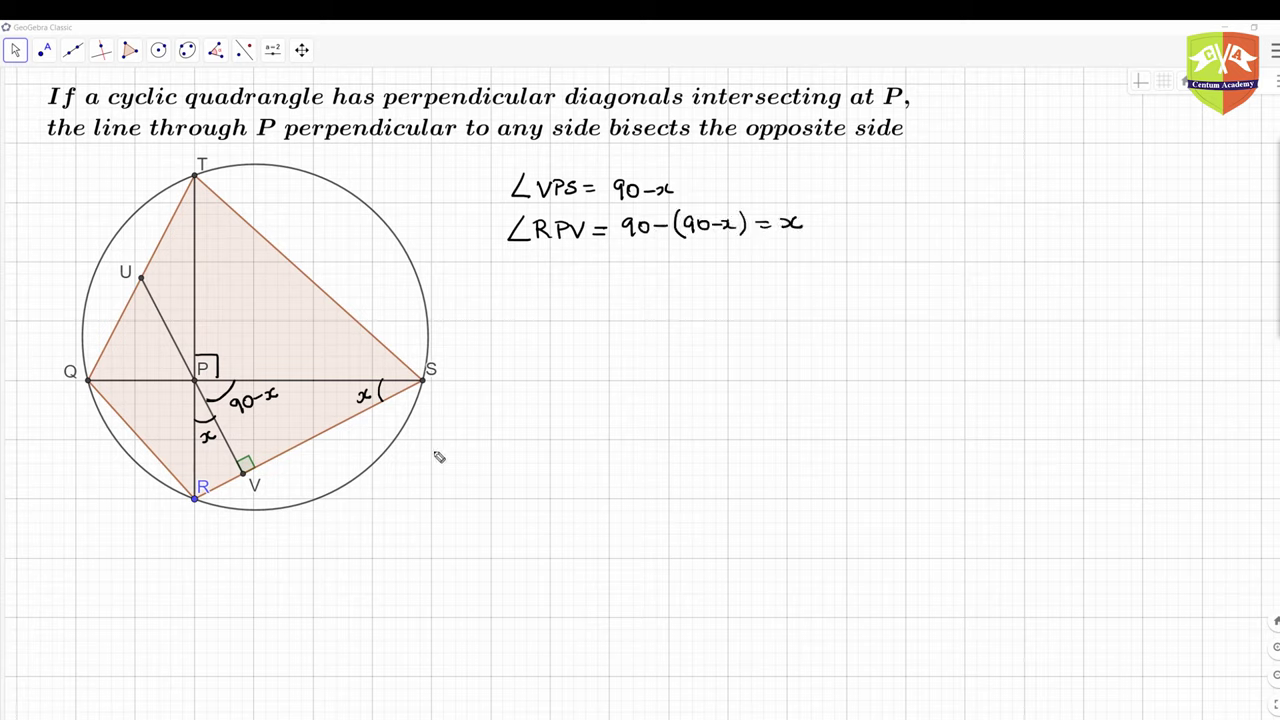